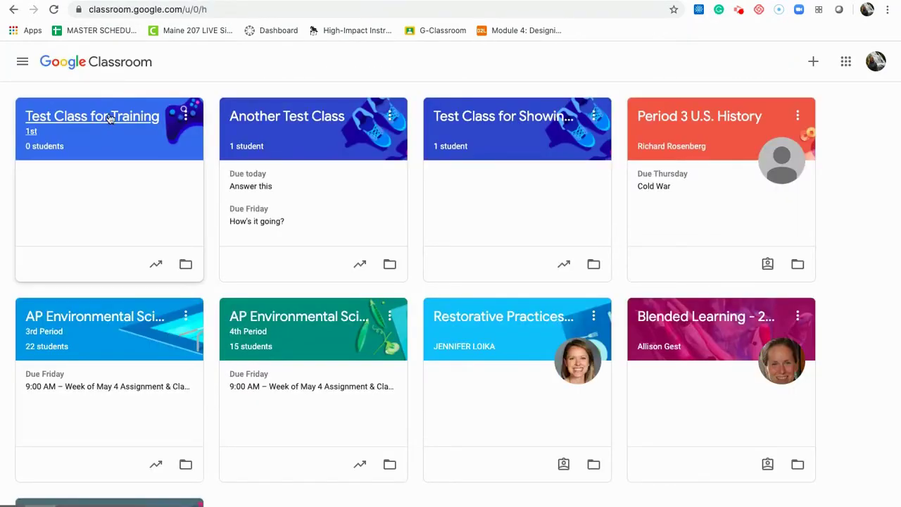
# - Start a new classwork material in Test Class for Training and title it "Class Agenda with Links"
pyautogui.click(95, 116)
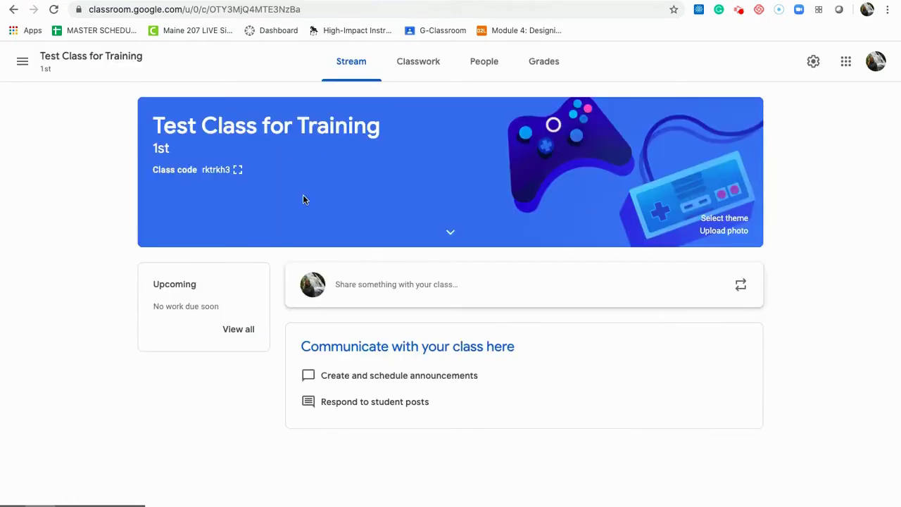
pyautogui.click(426, 62)
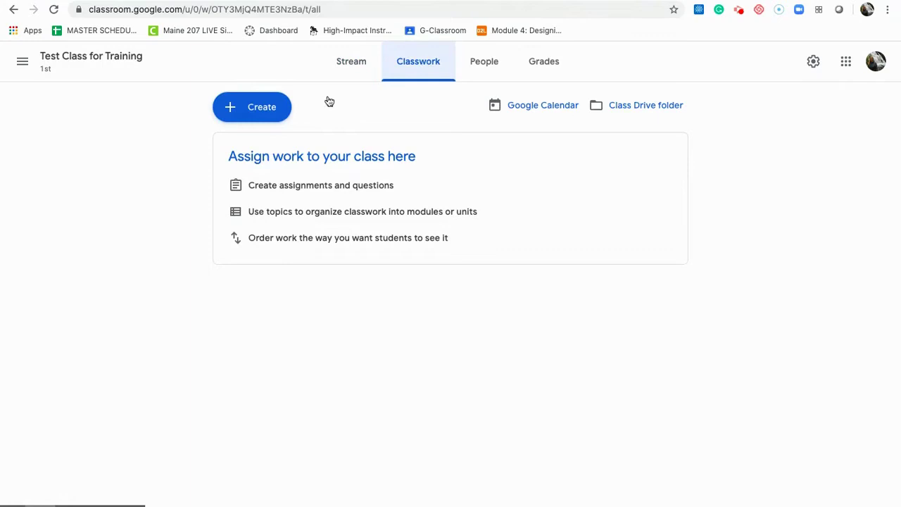
pyautogui.click(252, 115)
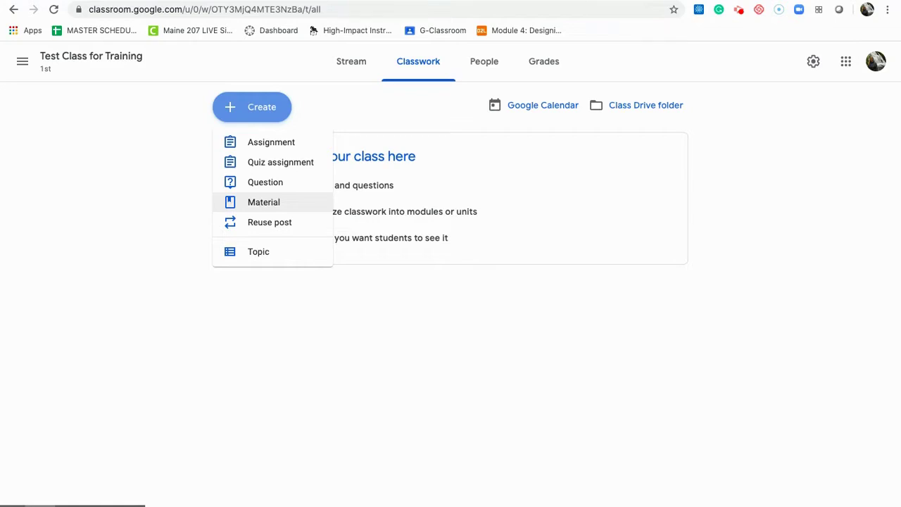
pyautogui.click(274, 203)
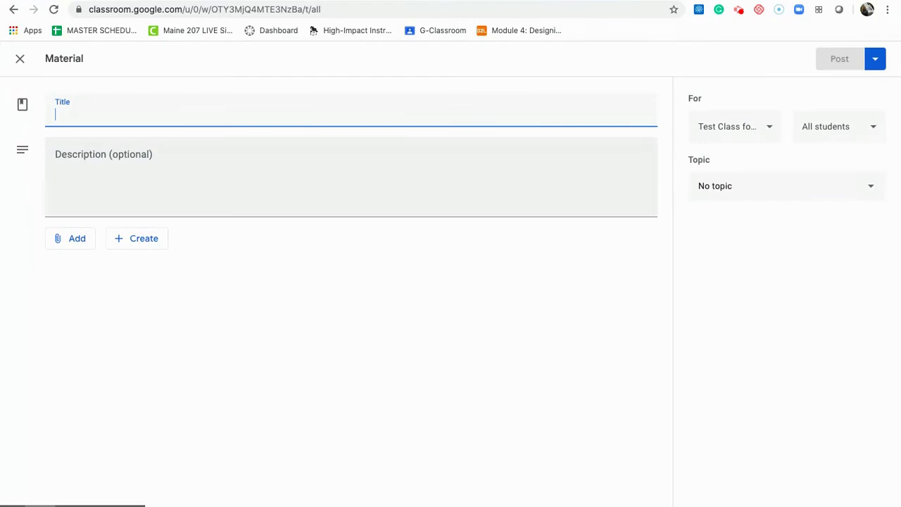
pyautogui.write('Cl')
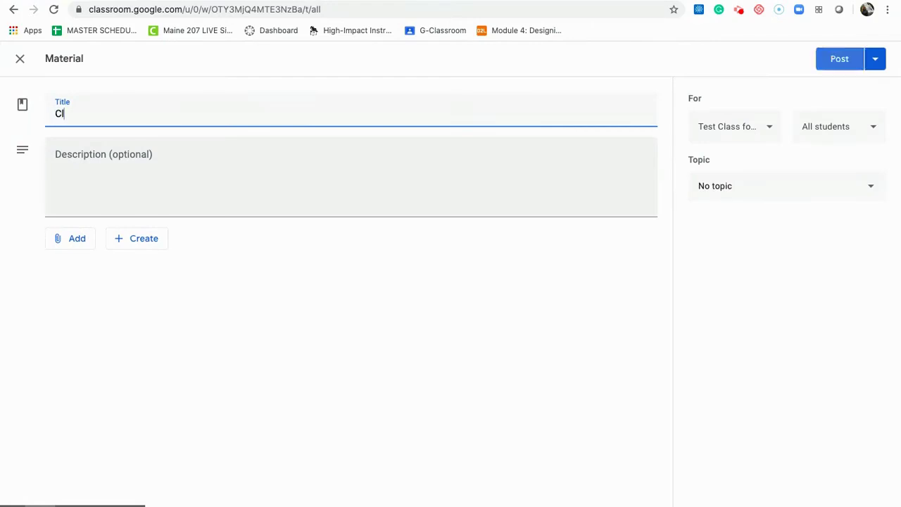
pyautogui.write('ass Agenda with Links')
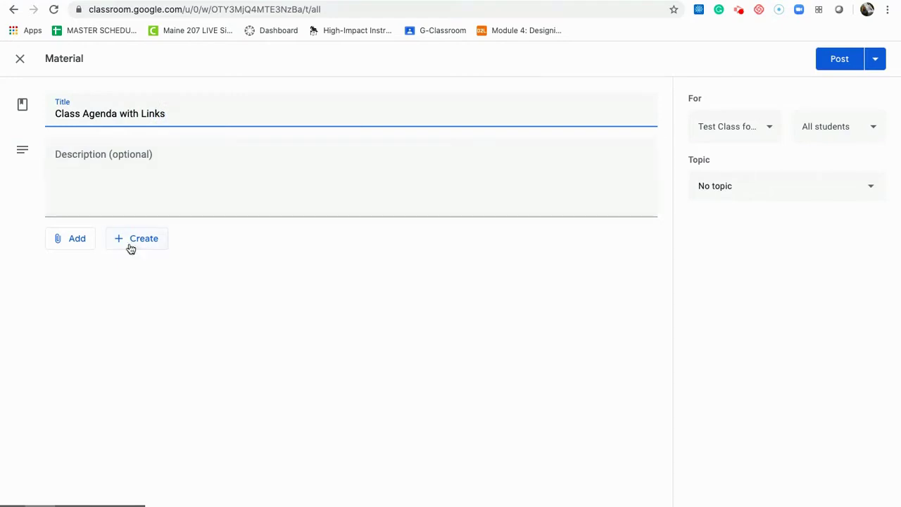
# - Attach the Test Class Agenda document from Google Drive to the material
pyautogui.click(78, 245)
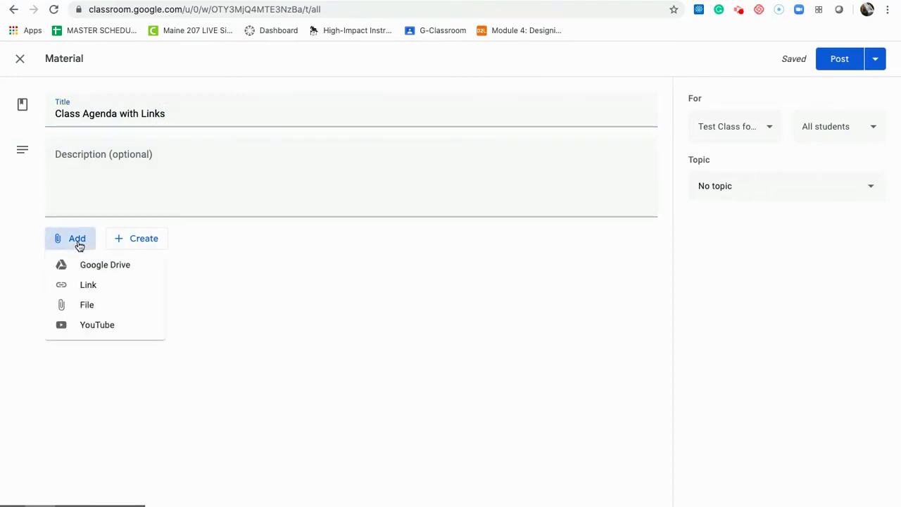
pyautogui.click(90, 272)
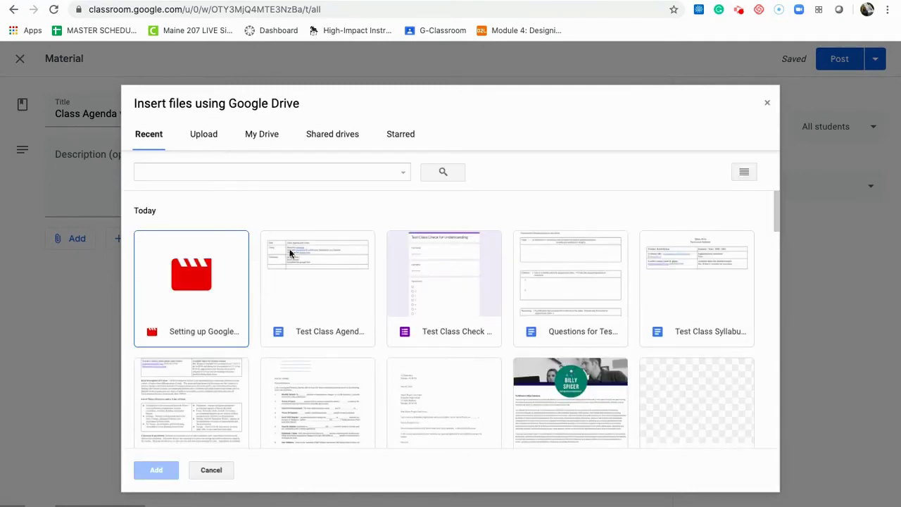
pyautogui.click(311, 274)
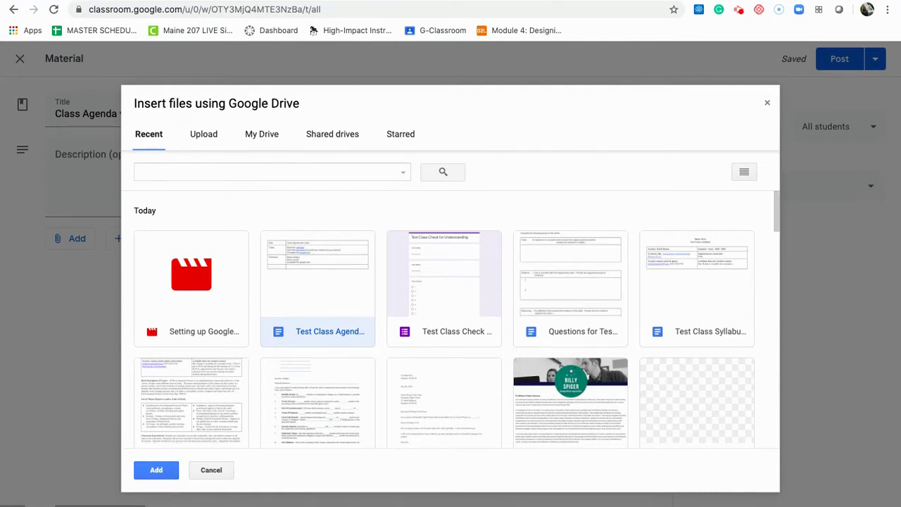
pyautogui.click(161, 471)
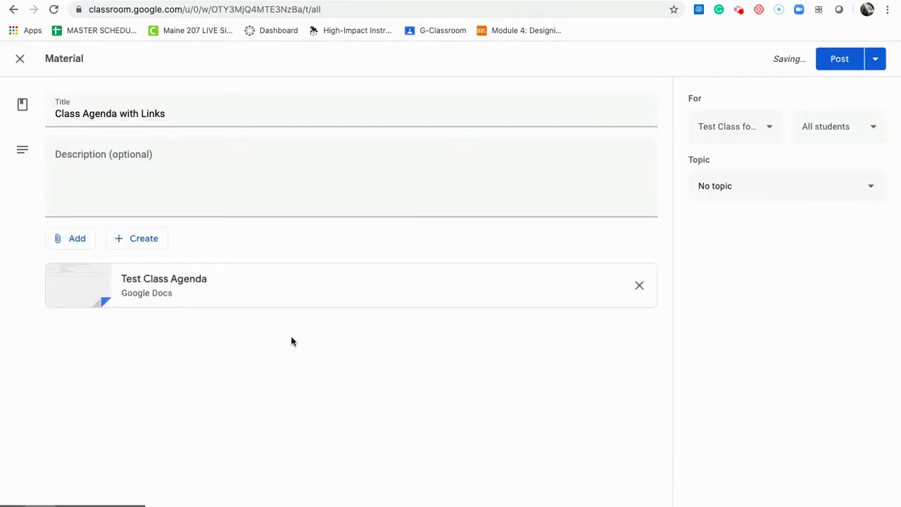
# - Review which classes can receive the material, then post it to all students in Test Class for Training
pyautogui.click(752, 134)
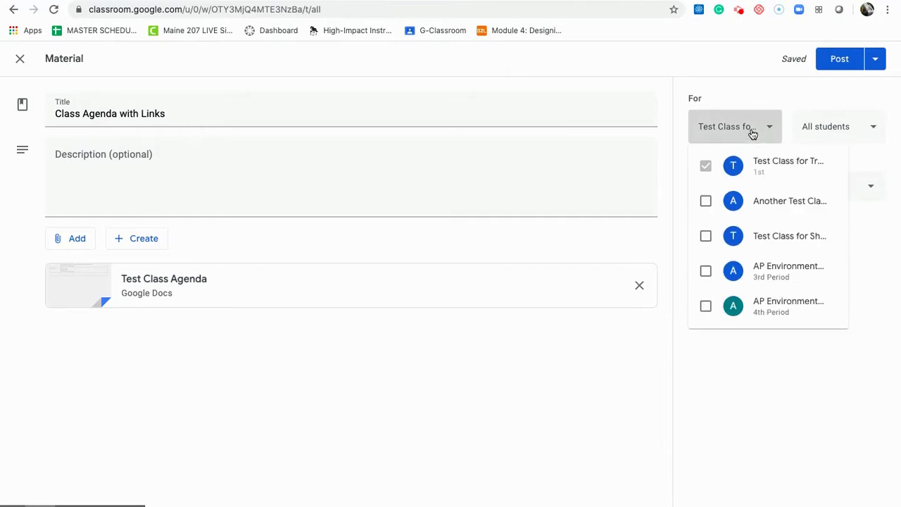
pyautogui.click(750, 136)
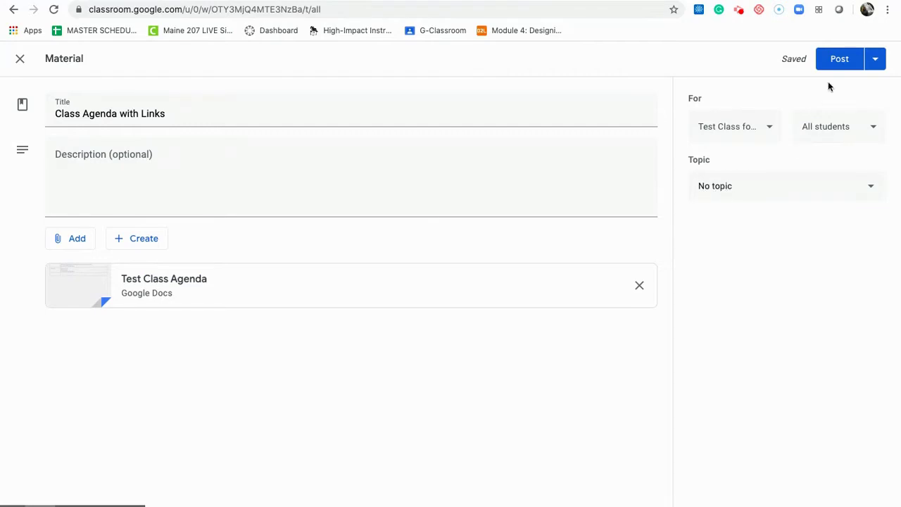
pyautogui.click(838, 64)
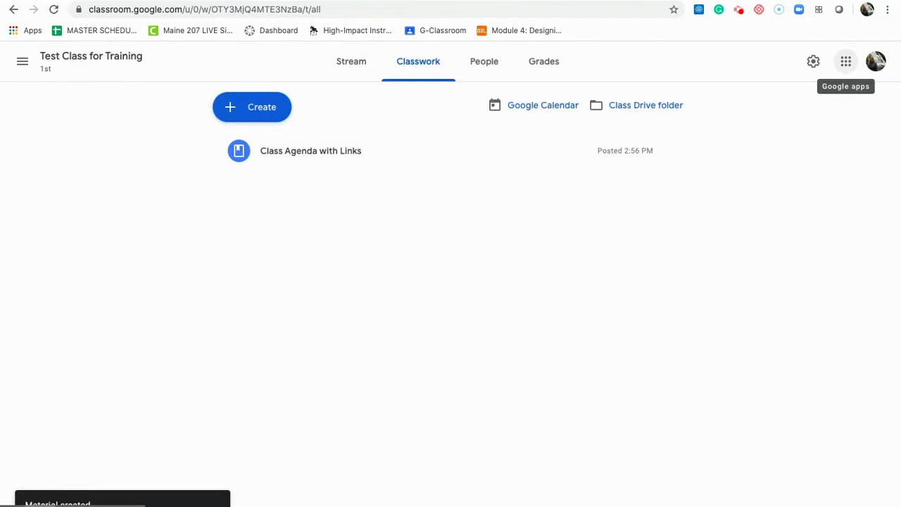
# - Check the posted material in the class stream and classwork, and view its attached Test Class Agenda document
pyautogui.click(361, 62)
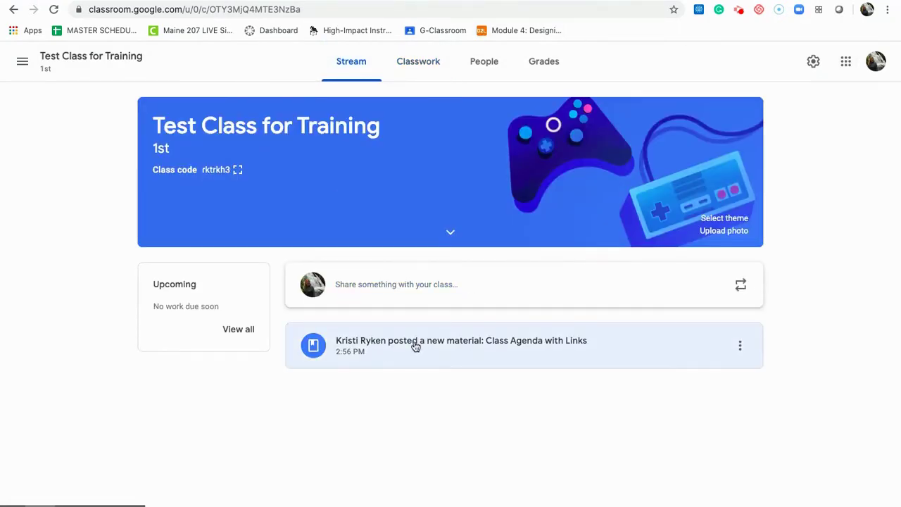
pyautogui.click(424, 65)
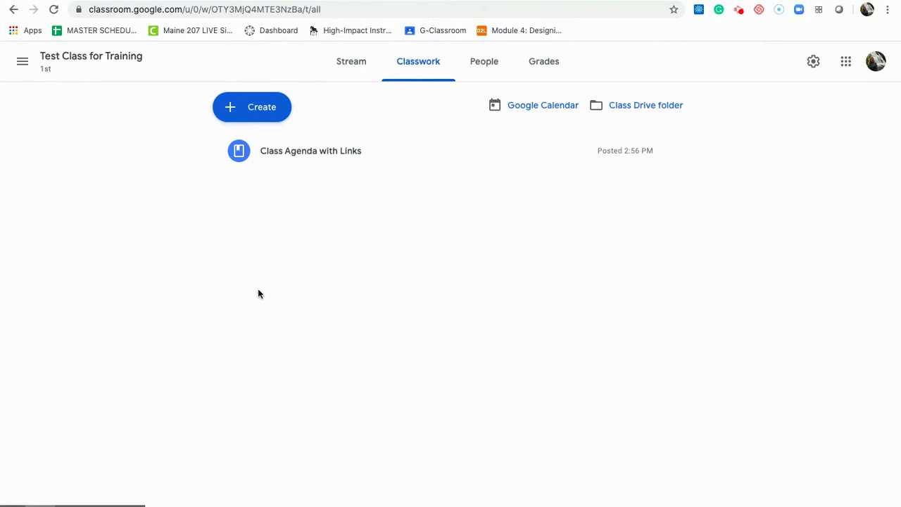
pyautogui.click(343, 158)
pyautogui.click(351, 231)
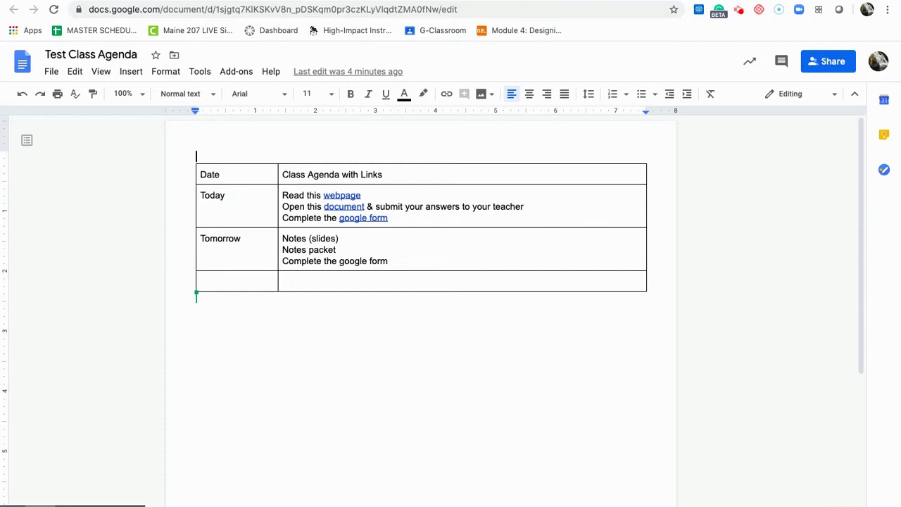
pyautogui.press('super+shift+f')
pyautogui.press('super+shift+f')
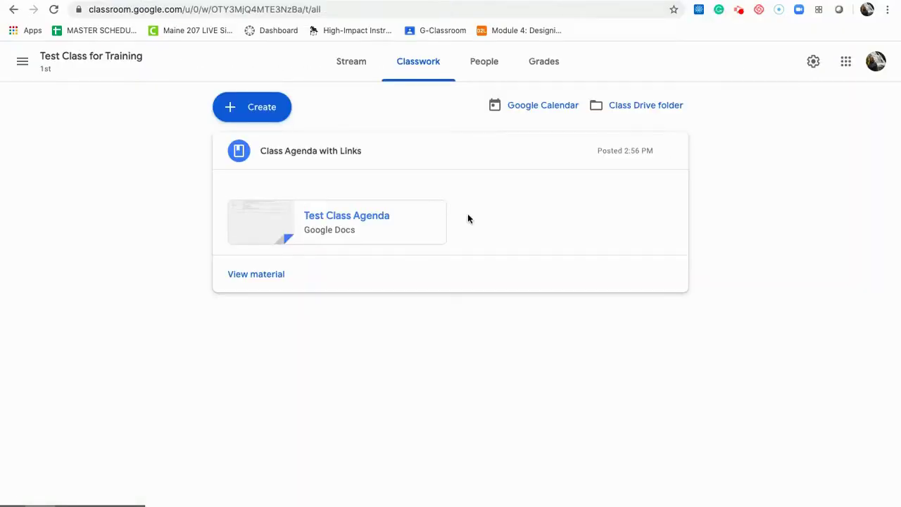
# - Delete the "Class Agenda with Links" material from the classwork
pyautogui.click(673, 152)
pyautogui.click(653, 203)
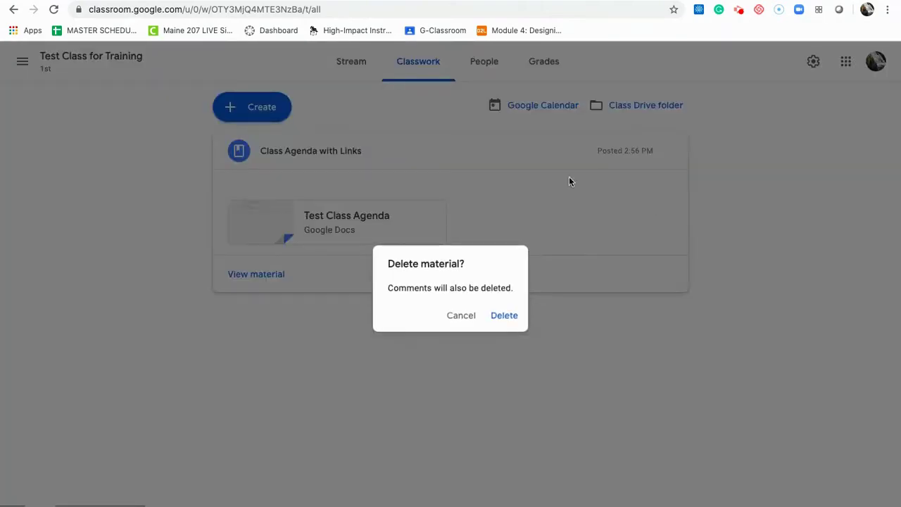
pyautogui.click(501, 316)
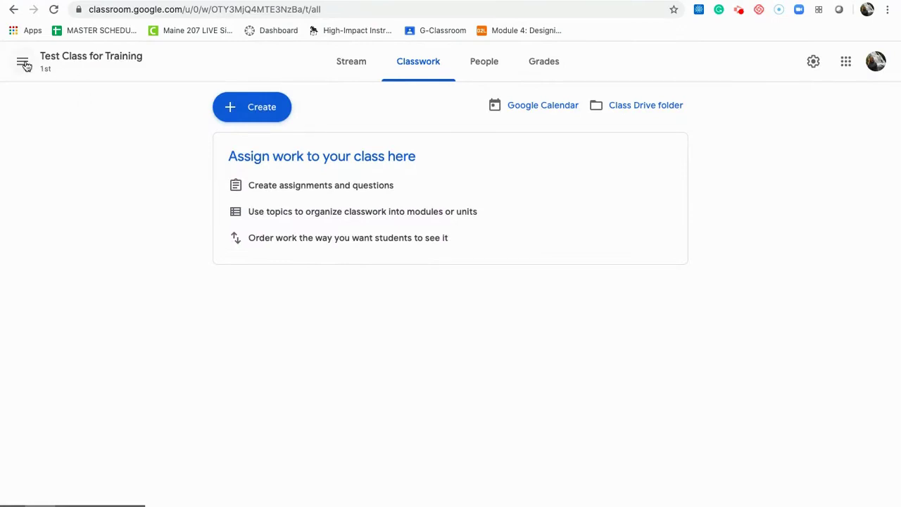
# - Reopen Test Class for Training from the class list and start a classwork assignment titled "Today's Assignment and Activities"
pyautogui.click(23, 64)
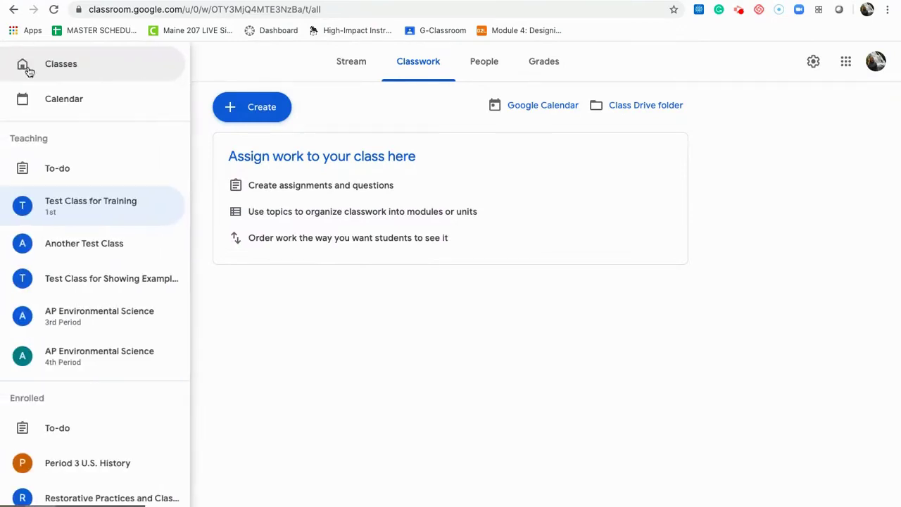
pyautogui.click(21, 63)
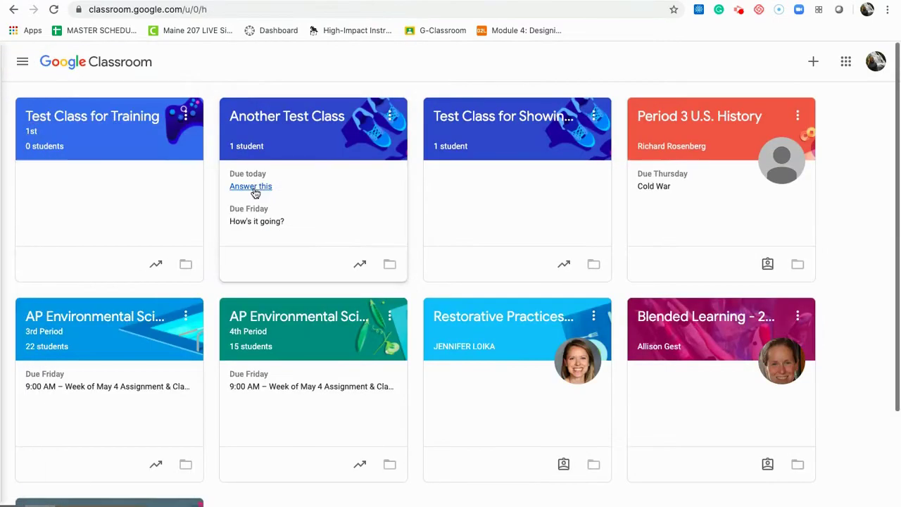
pyautogui.click(106, 122)
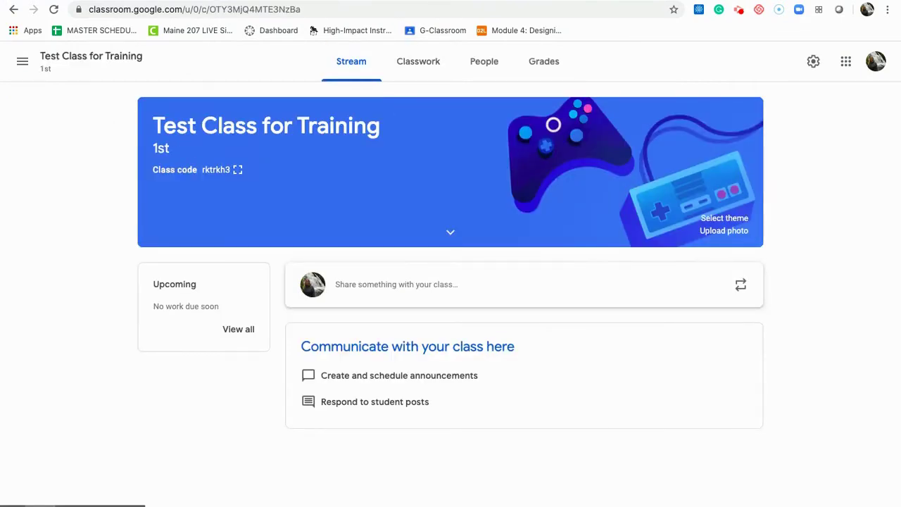
pyautogui.click(432, 64)
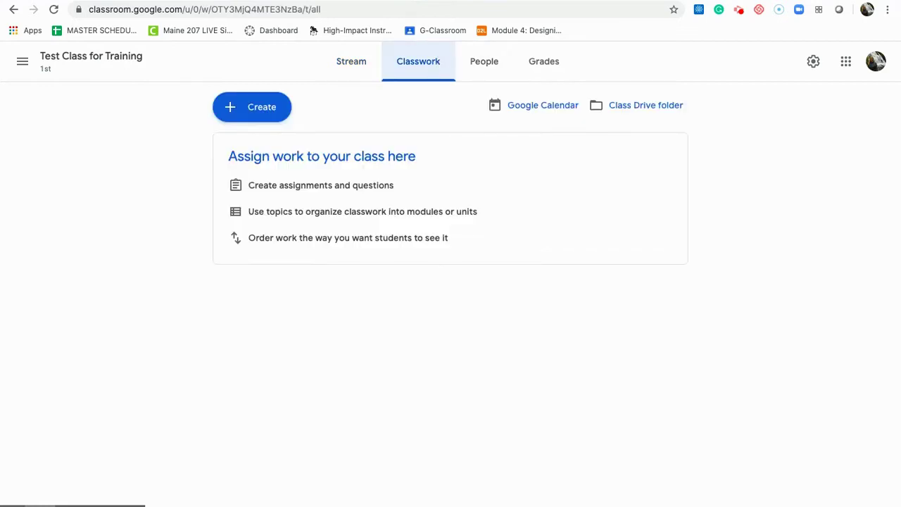
pyautogui.click(266, 117)
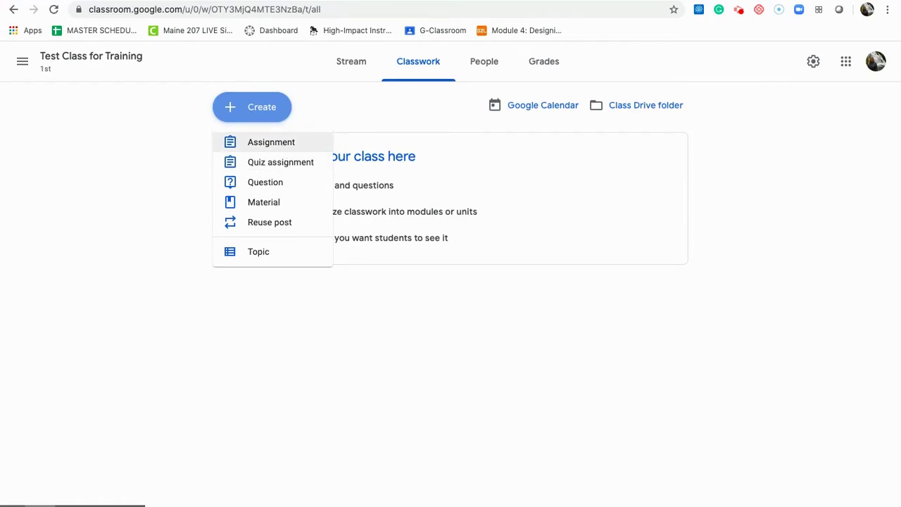
pyautogui.click(283, 145)
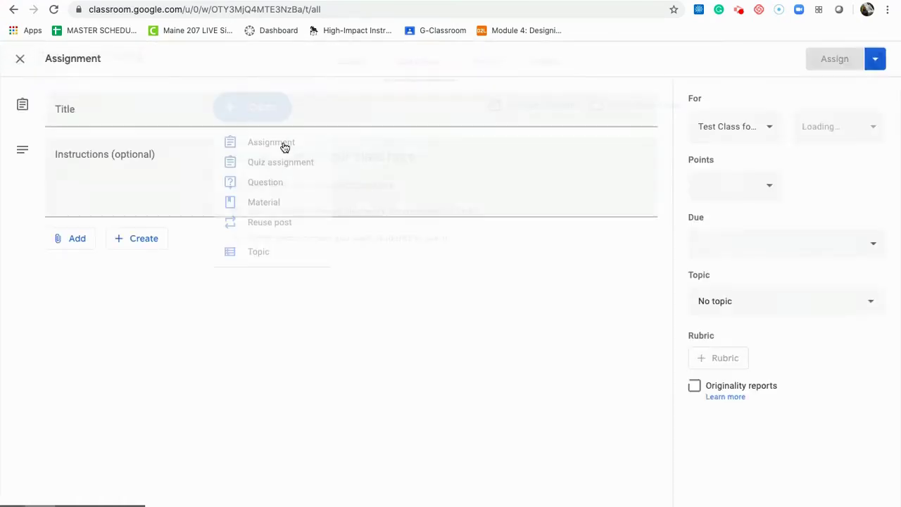
pyautogui.write('To')
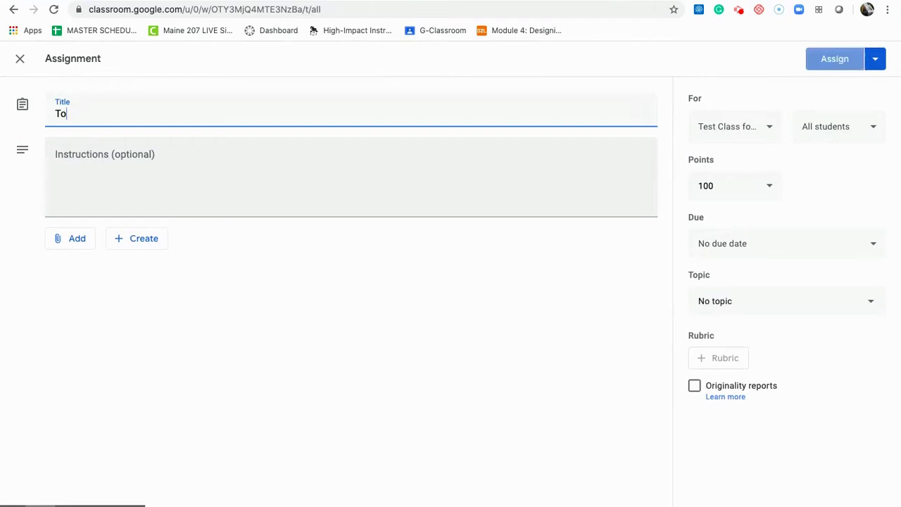
pyautogui.write("day's Assignm")
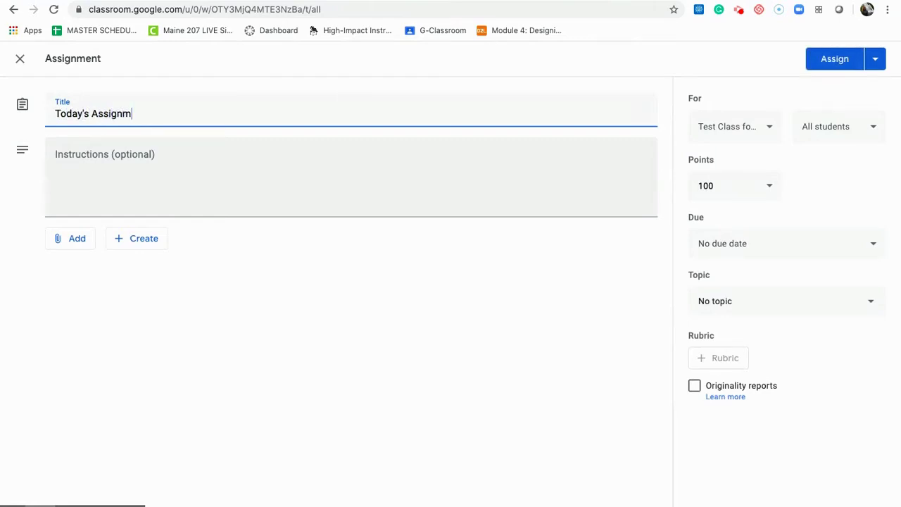
pyautogui.write('ent and Activities')
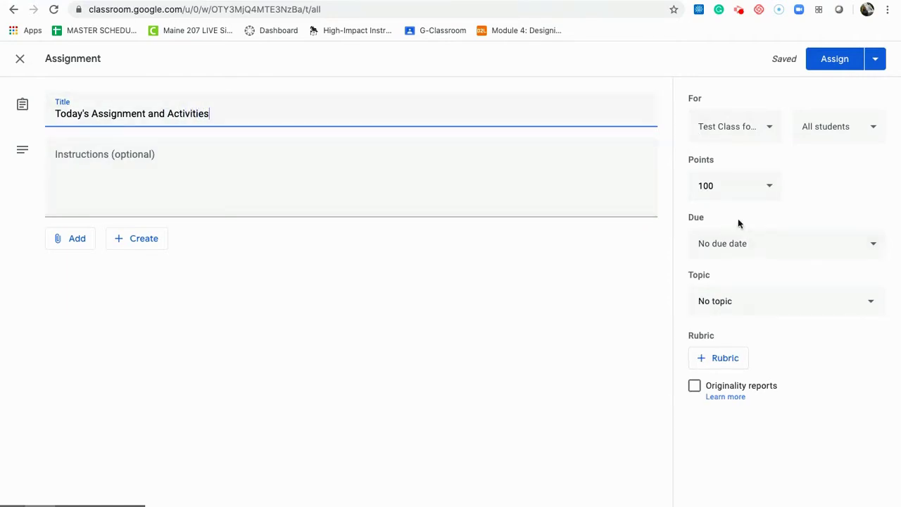
# - Set the assignment's due date to May 7, 2020
pyautogui.click(737, 244)
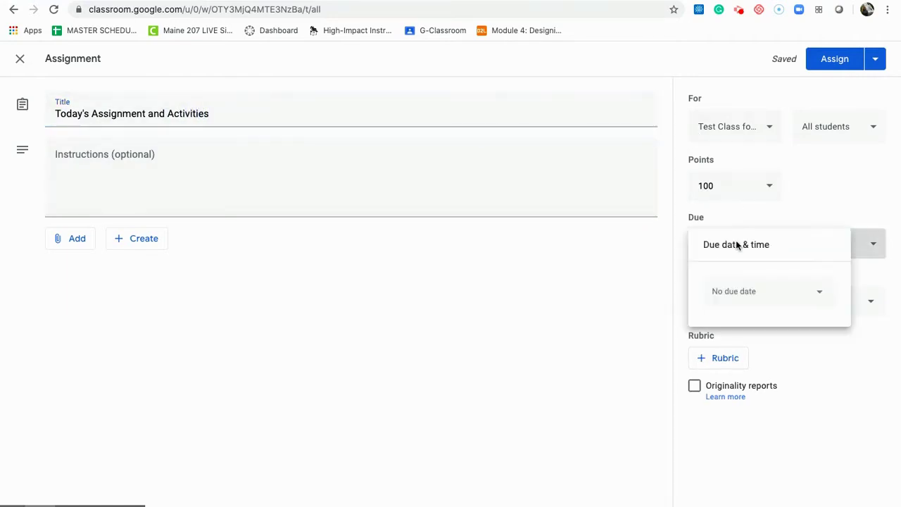
pyautogui.click(732, 298)
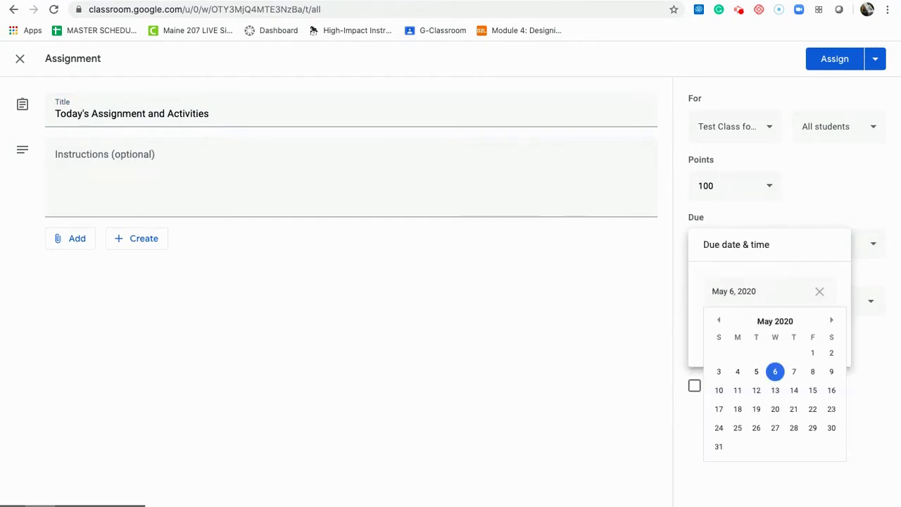
pyautogui.click(794, 373)
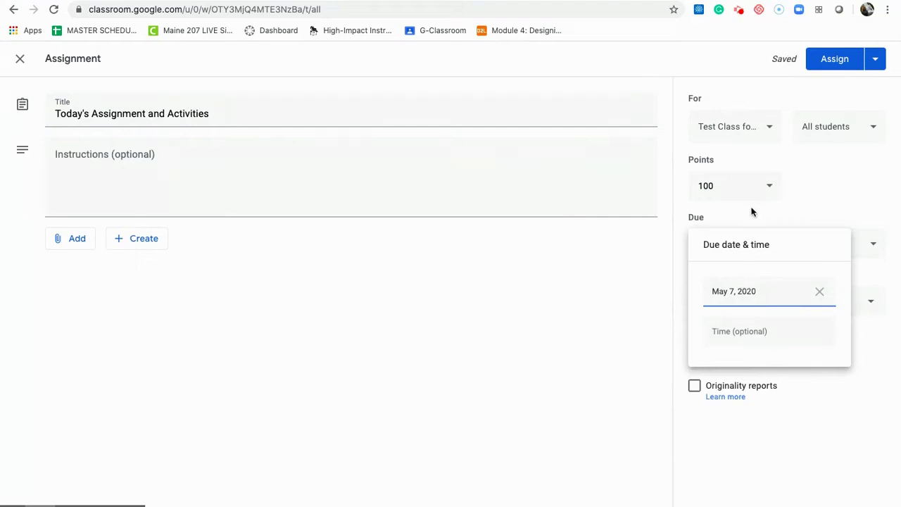
pyautogui.click(822, 209)
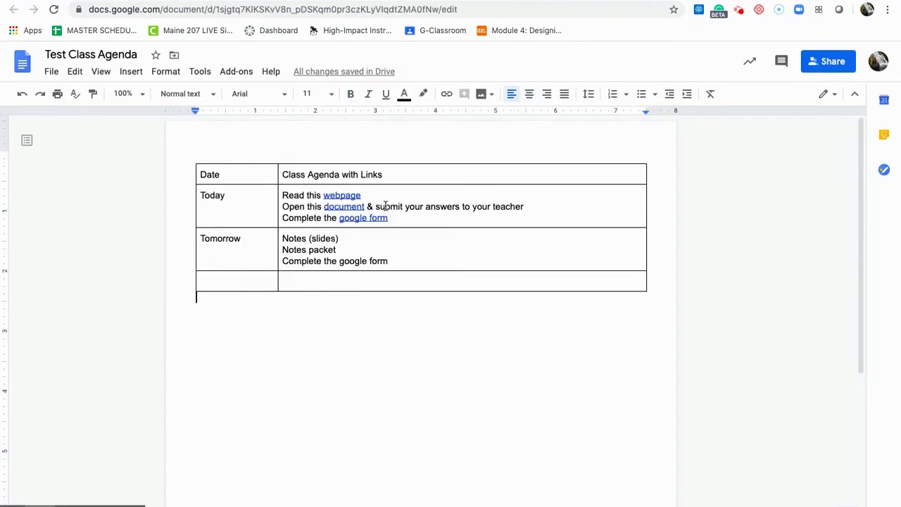
# - Copy the three task lines for Today from the Test Class Agenda document into the assignment's instructions
pyautogui.moveTo(403, 221); pyautogui.dragTo(280, 194)
pyautogui.hotkey('ctrl', 'c')
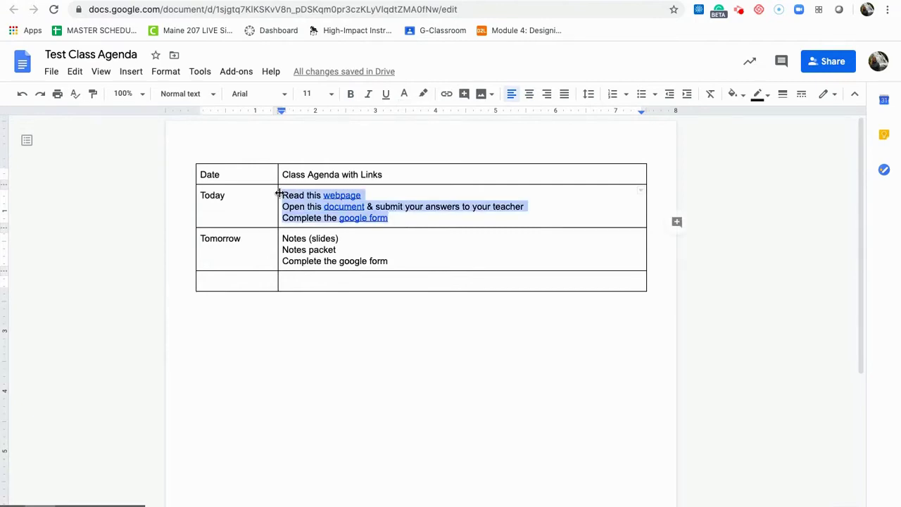
pyautogui.click(134, 3)
pyautogui.click(163, 148)
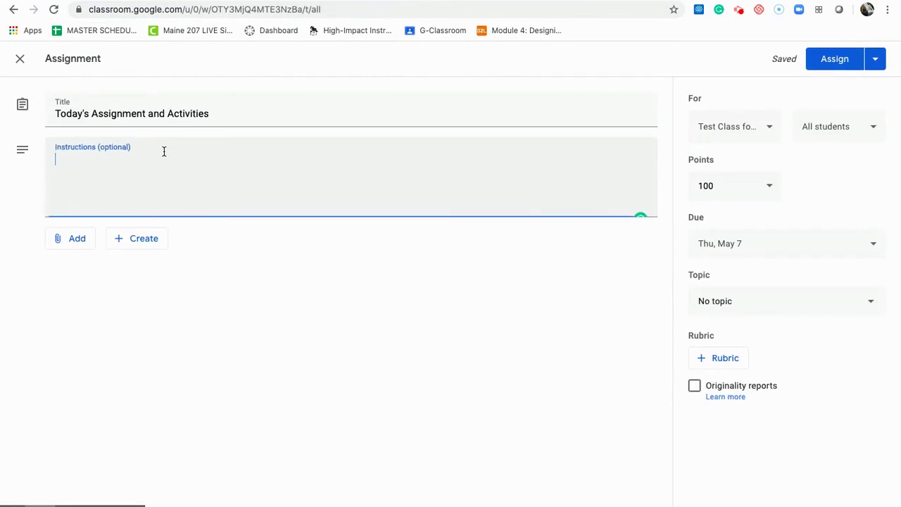
pyautogui.hotkey('ctrl', 'v')
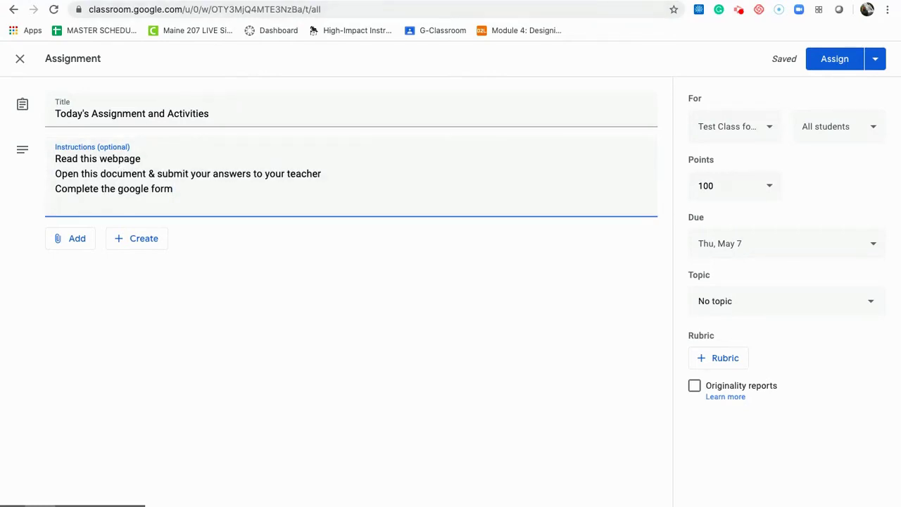
# - Copy the web address of the CDC article linked as "webpage" in the Test Class Agenda document
pyautogui.hotkey('ctrl', 'Tab')
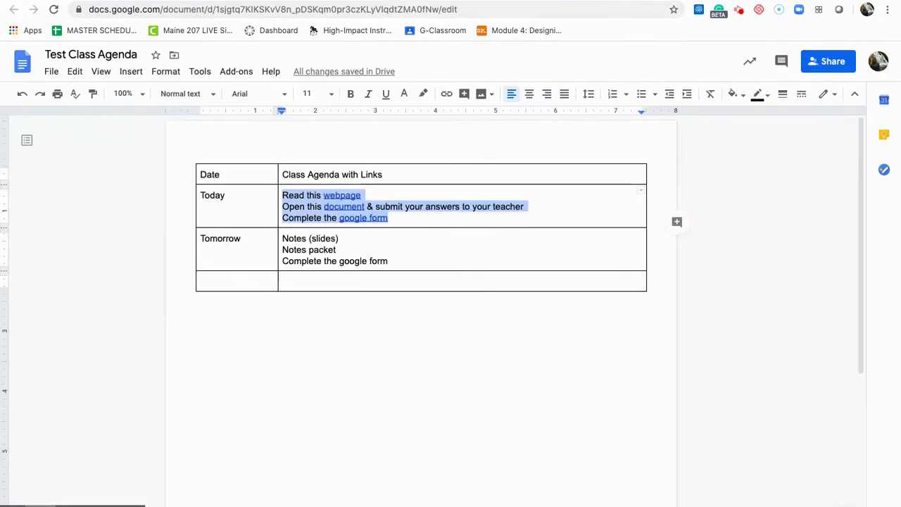
pyautogui.click(343, 195)
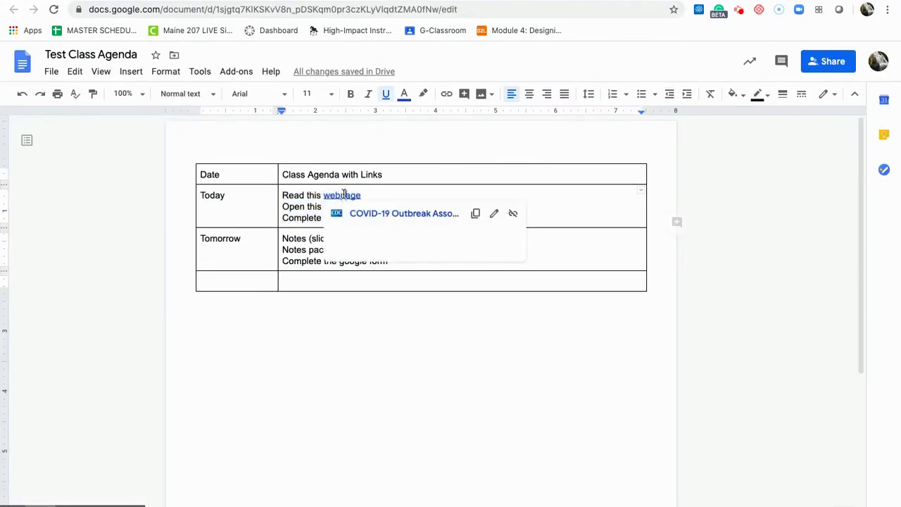
pyautogui.click(374, 217)
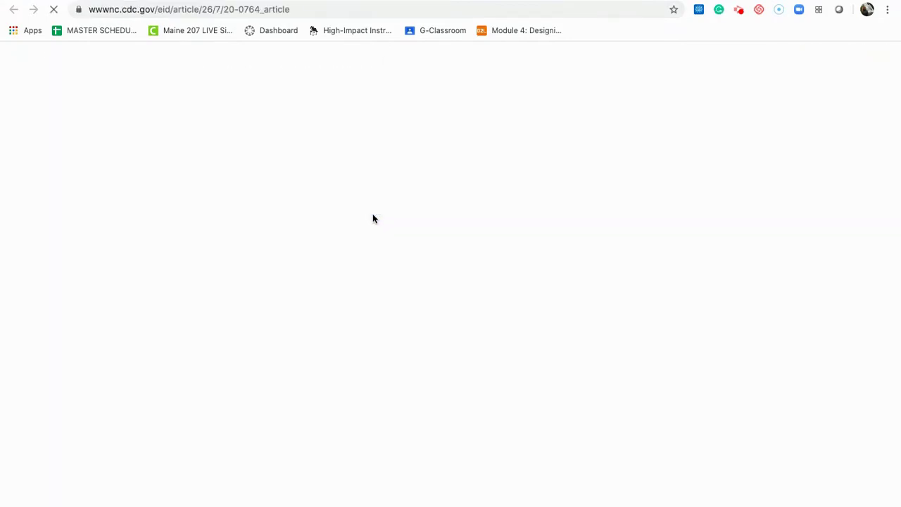
pyautogui.click(332, 8)
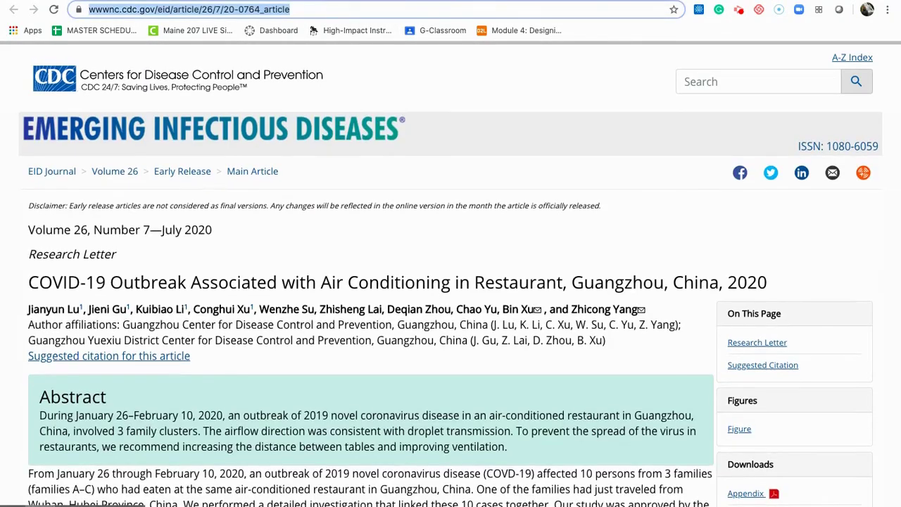
pyautogui.hotkey('ctrl', 'Tab')
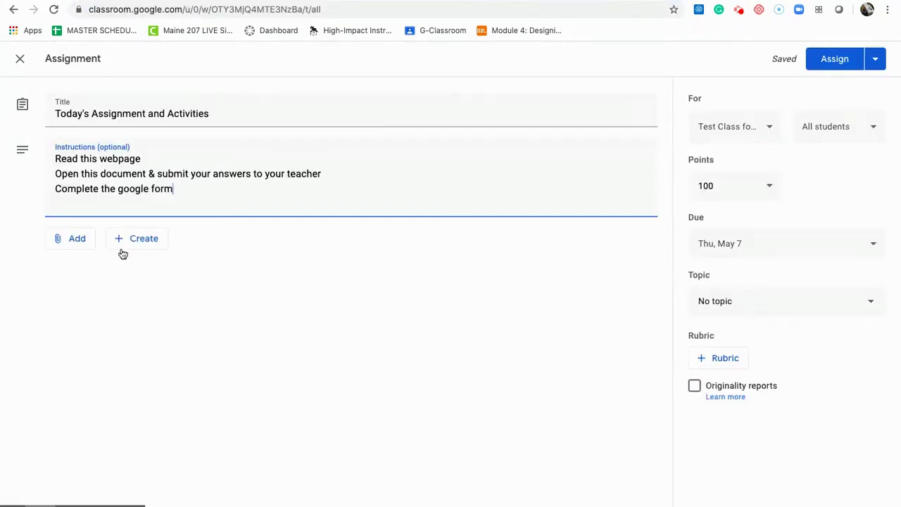
# - Attach the copied article address to the assignment as a link and add "(see 1st link below)" after "Read this webpage"
pyautogui.click(83, 242)
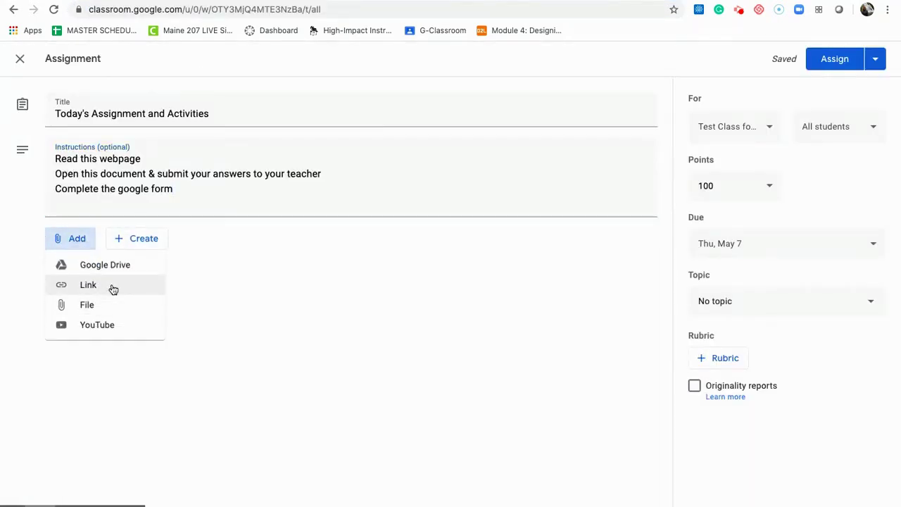
pyautogui.click(112, 288)
pyautogui.hotkey('ctrl', 'v')
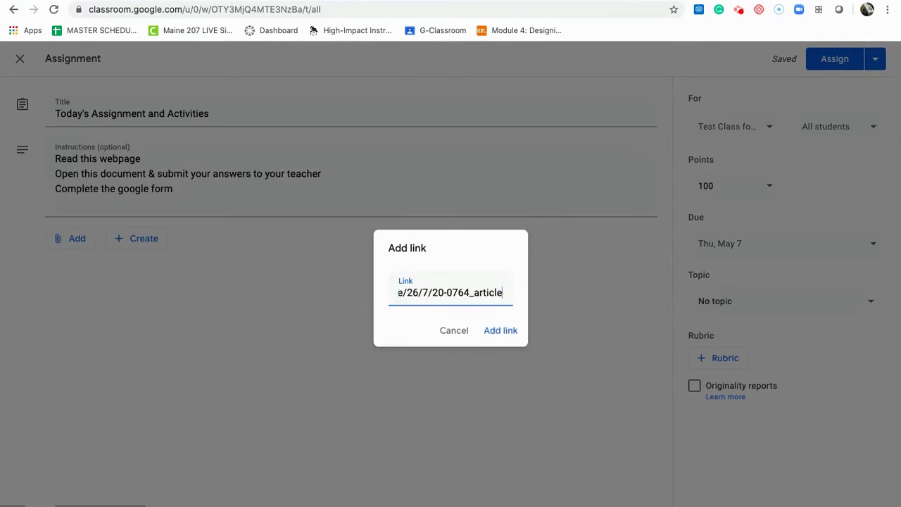
pyautogui.click(497, 329)
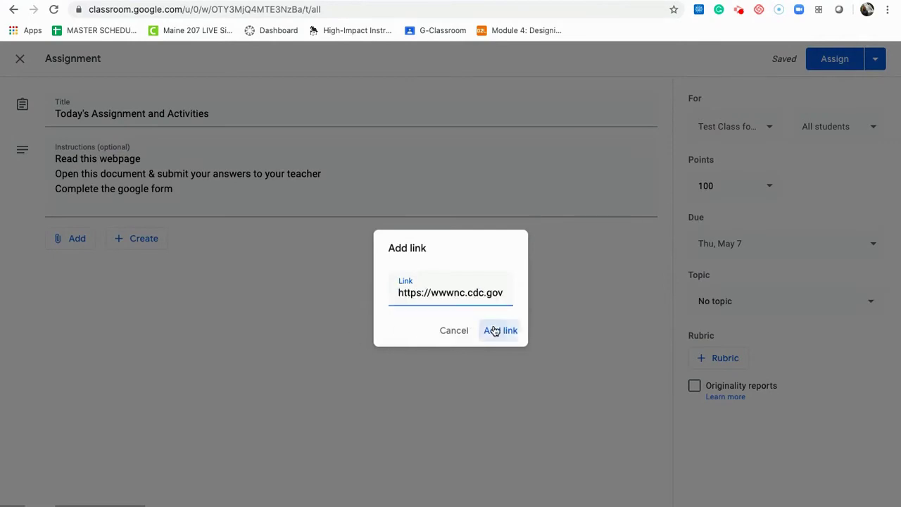
pyautogui.click(176, 159)
pyautogui.write('(see 1st link below)')
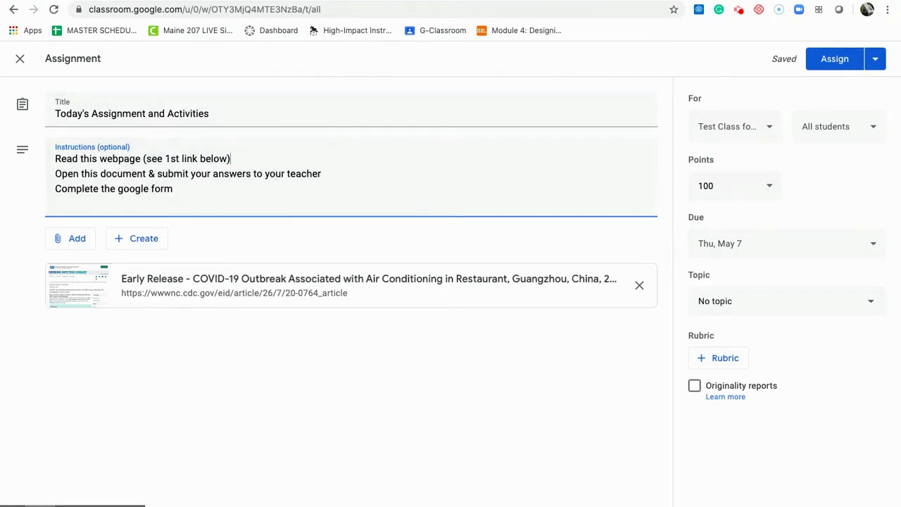
# - View the Questions for Test Class document linked in the Test Class Agenda, then return to the assignment
pyautogui.click(331, 2)
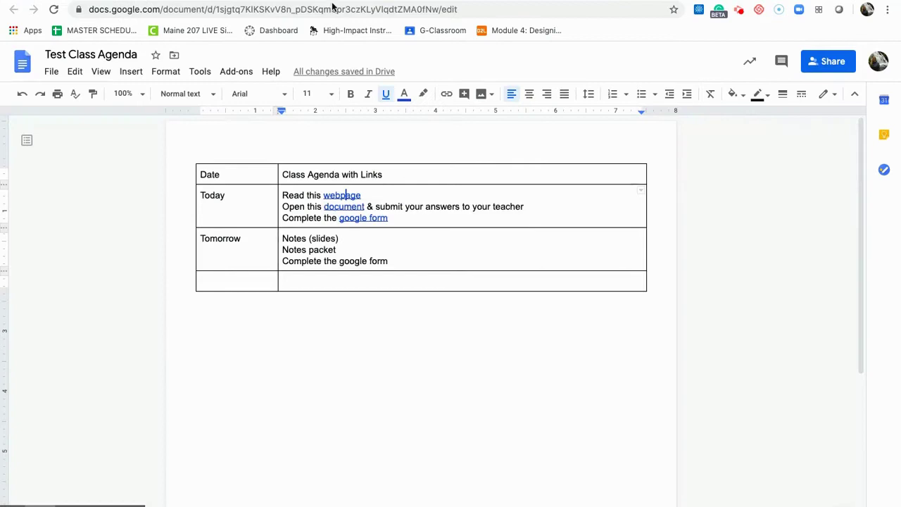
pyautogui.click(353, 205)
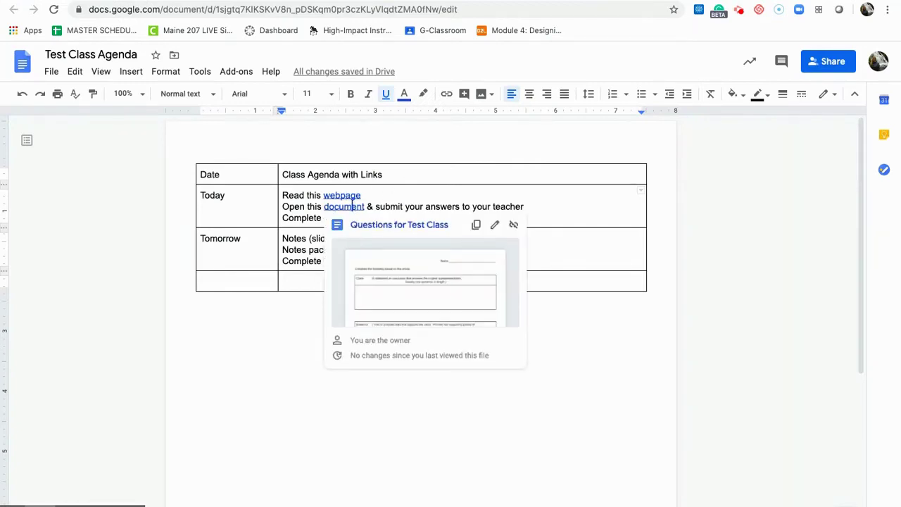
pyautogui.click(376, 225)
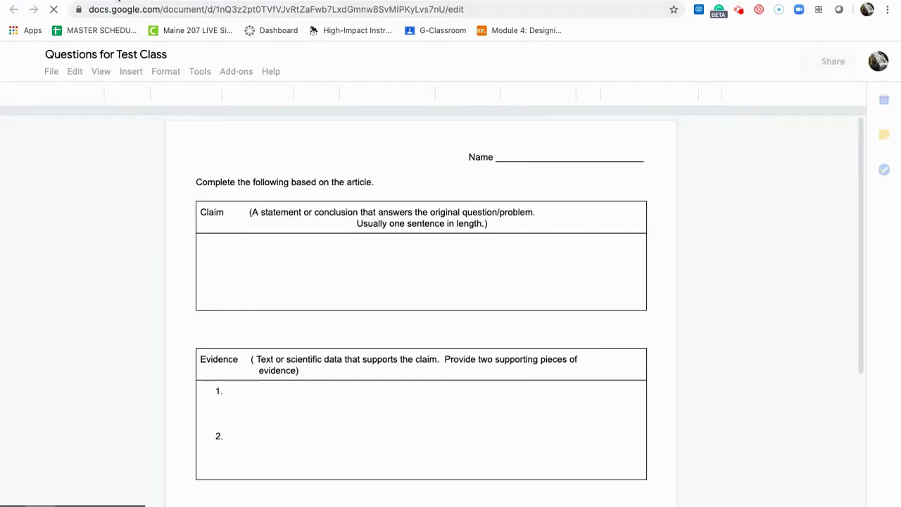
pyautogui.hotkey('ctrl', 'w')
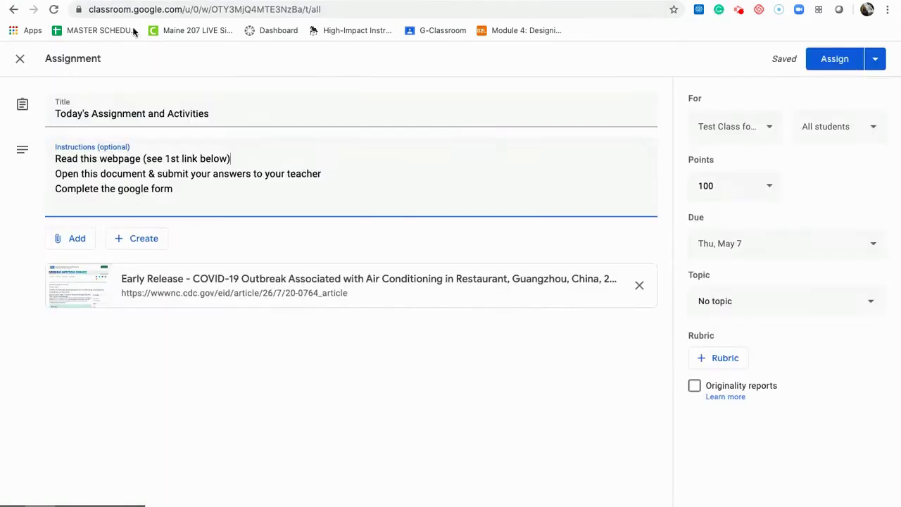
# - Attach Questions for Test Class from Google Drive to the assignment, with the option "Make a copy for each student"
pyautogui.click(78, 239)
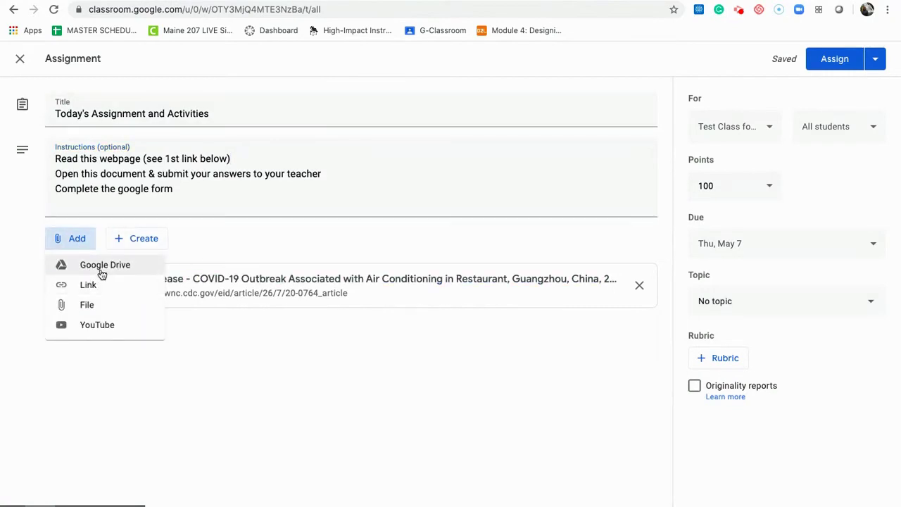
pyautogui.click(102, 271)
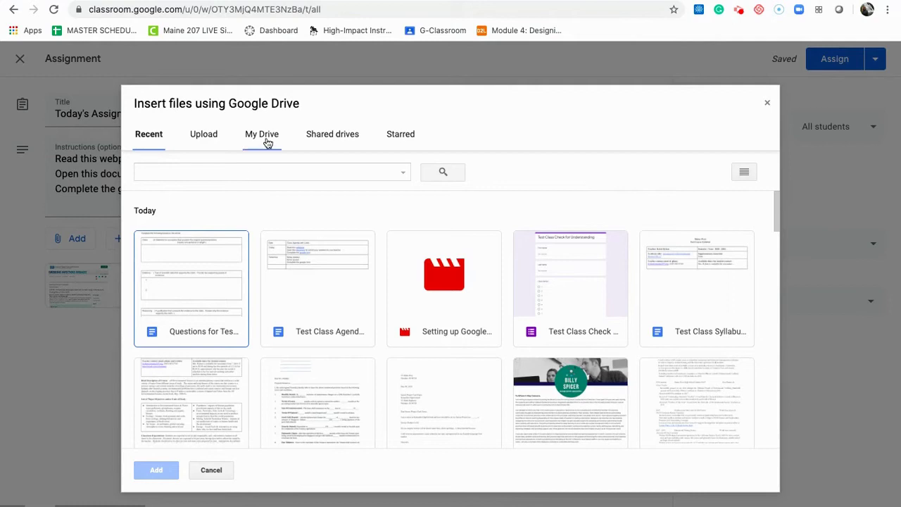
pyautogui.click(201, 285)
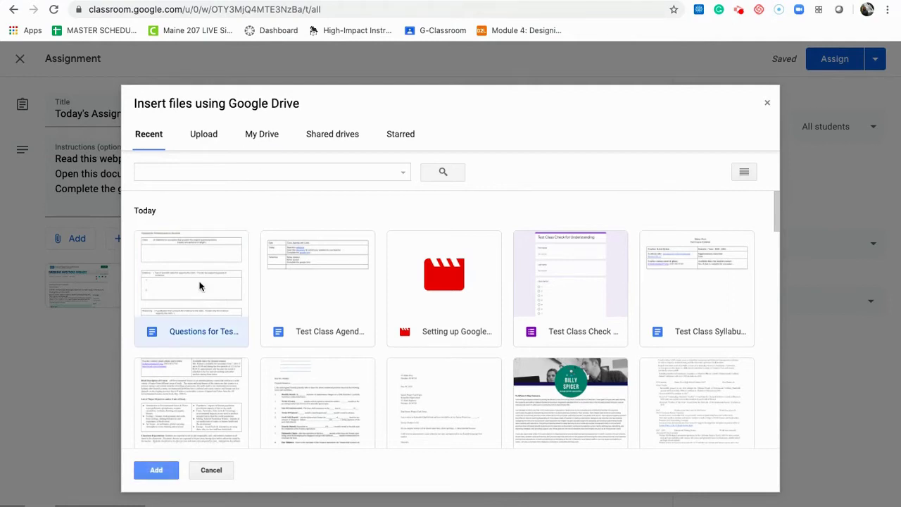
pyautogui.click(157, 471)
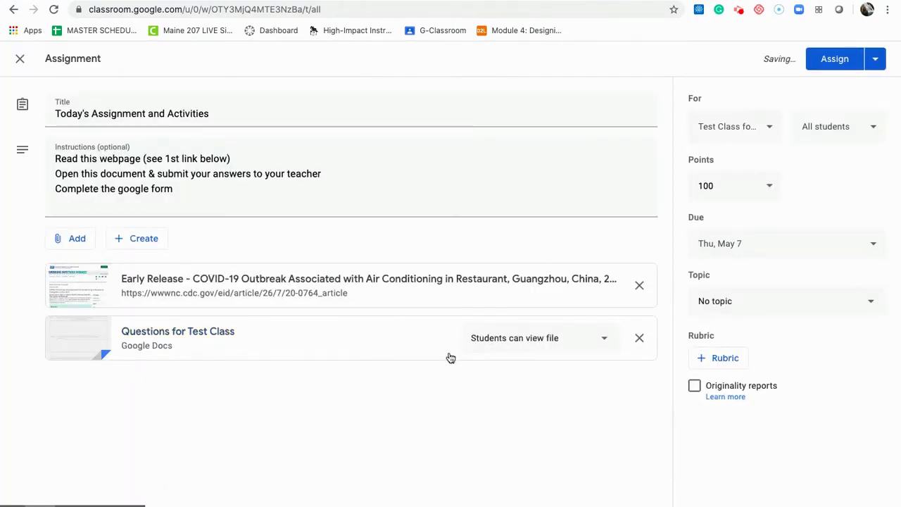
pyautogui.click(584, 350)
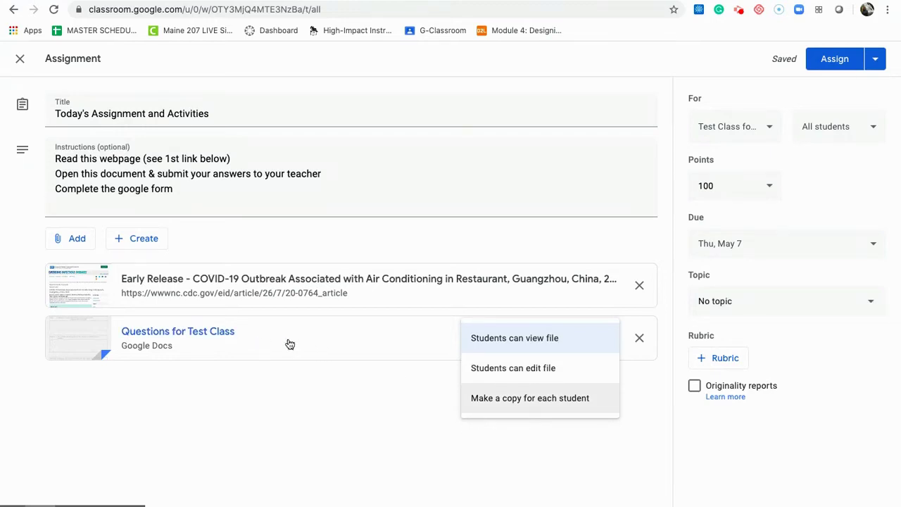
pyautogui.click(521, 407)
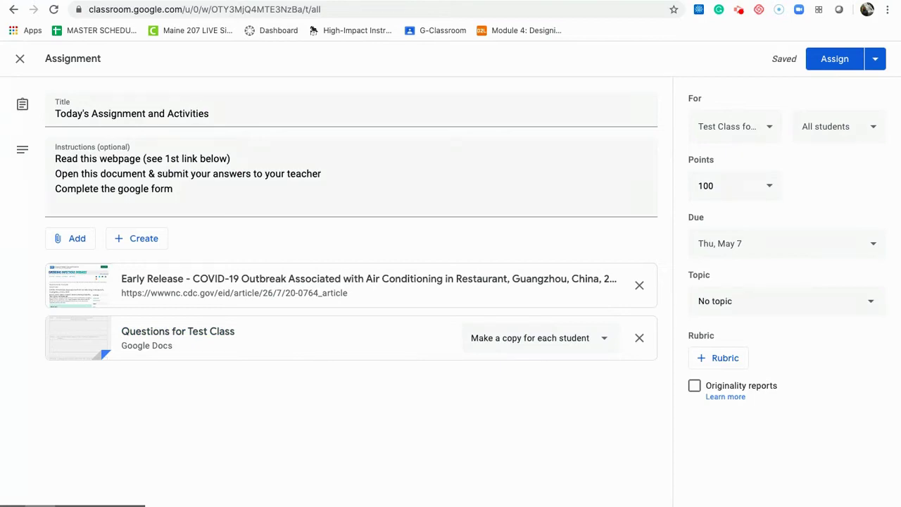
# - Remove the line "Complete the google form" from the assignment's instructions
pyautogui.click(180, 189)
pyautogui.moveTo(175, 188); pyautogui.dragTo(51, 193)
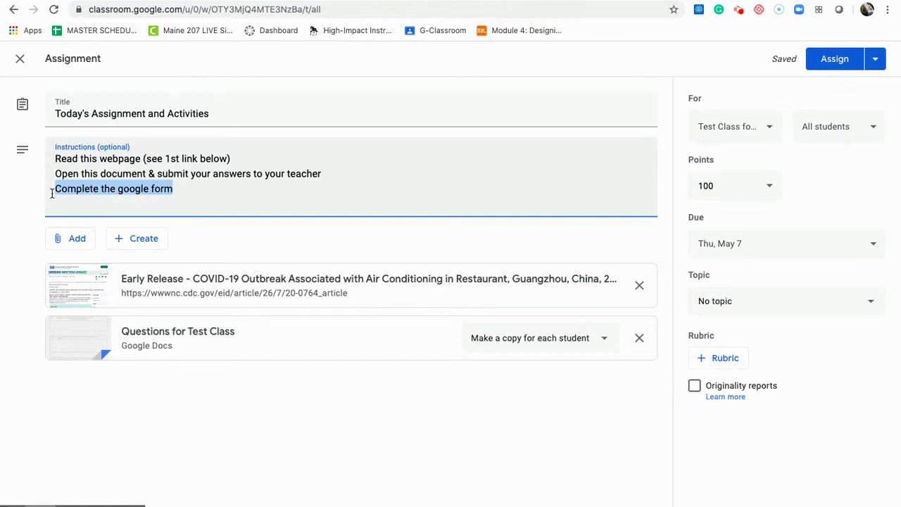
pyautogui.press('BackSpace')
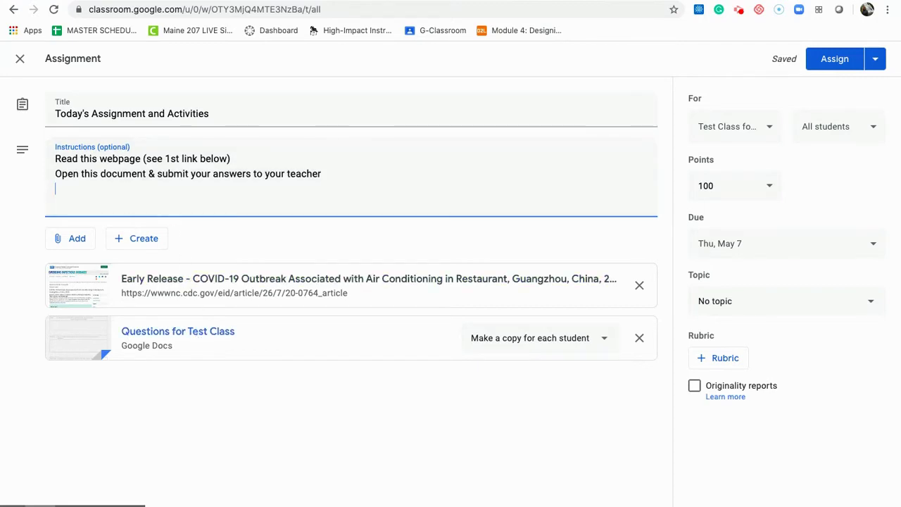
# - Open the attached Questions for Test Class document to check its contents and close it again
pyautogui.click(178, 331)
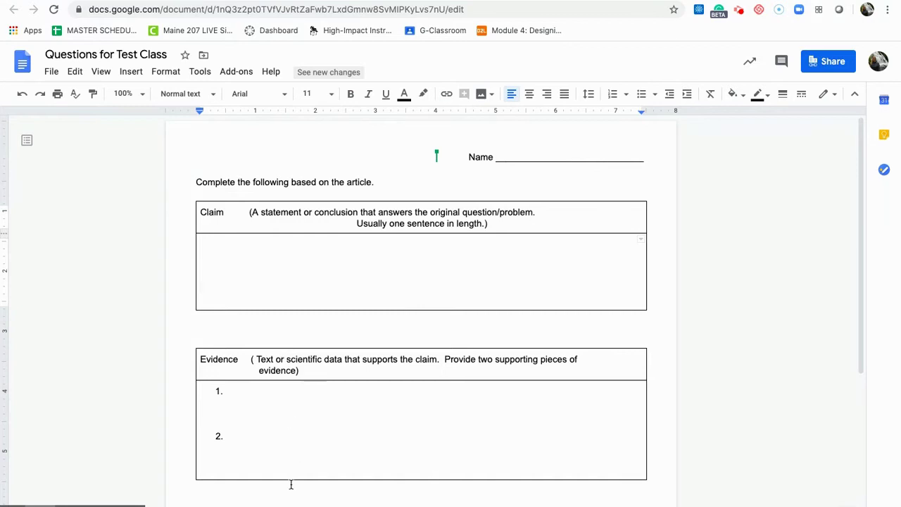
pyautogui.scroll(-1, 290, 482)
pyautogui.scroll(1, 291, 478)
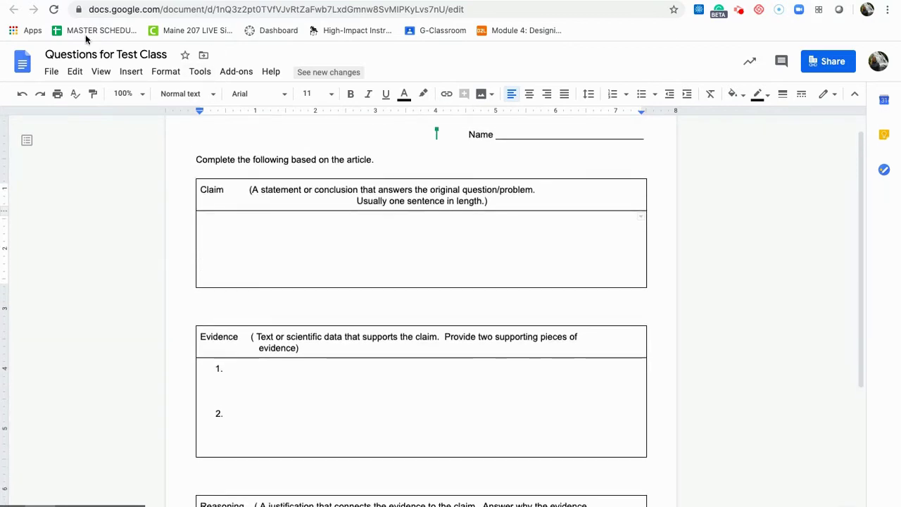
pyautogui.hotkey('ctrl', 'w')
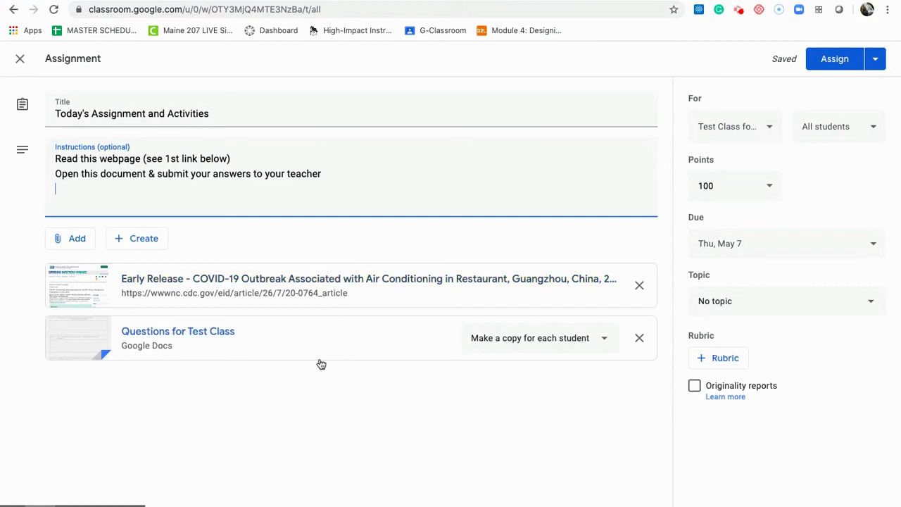
# - Reword the second instruction line to "Open the 2nd link below & submit your answers to your teacher" and assign the work to the class
pyautogui.click(99, 174)
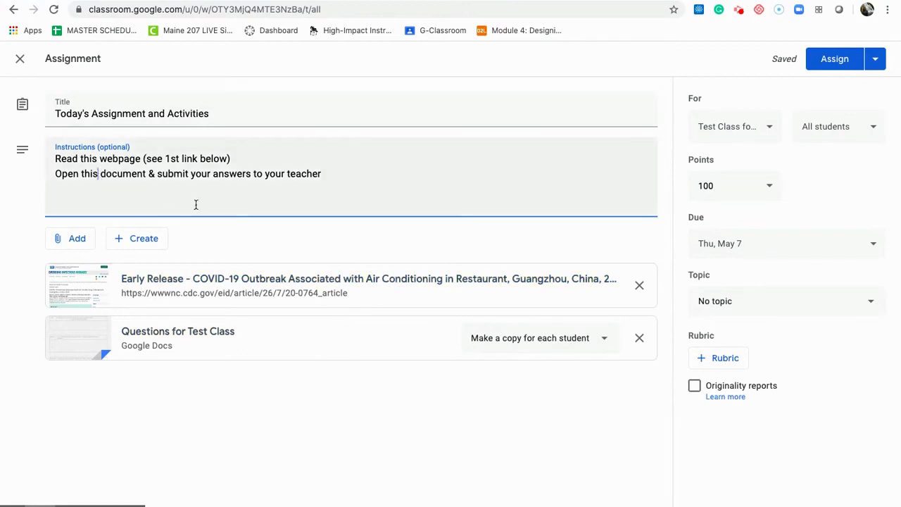
pyautogui.press('BackSpace')
pyautogui.press('BackSpace')
pyautogui.write('e 2nd')
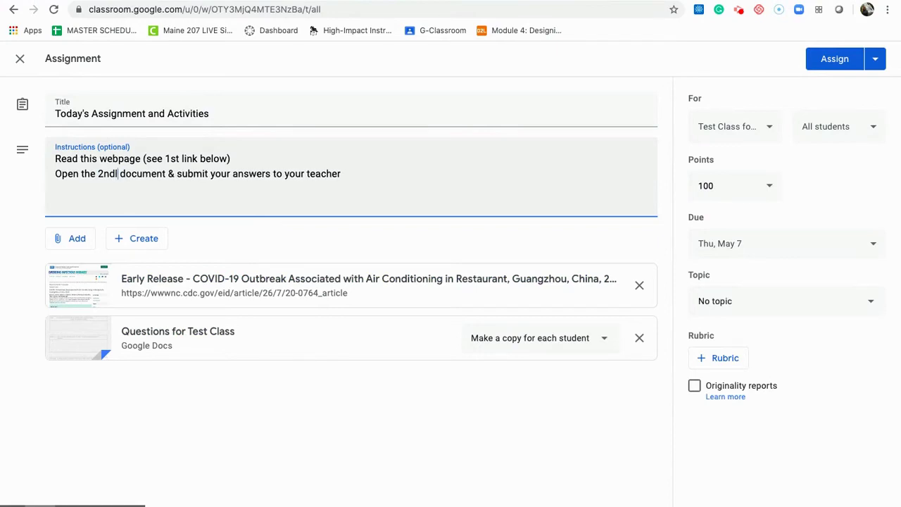
pyautogui.write(' link below ')
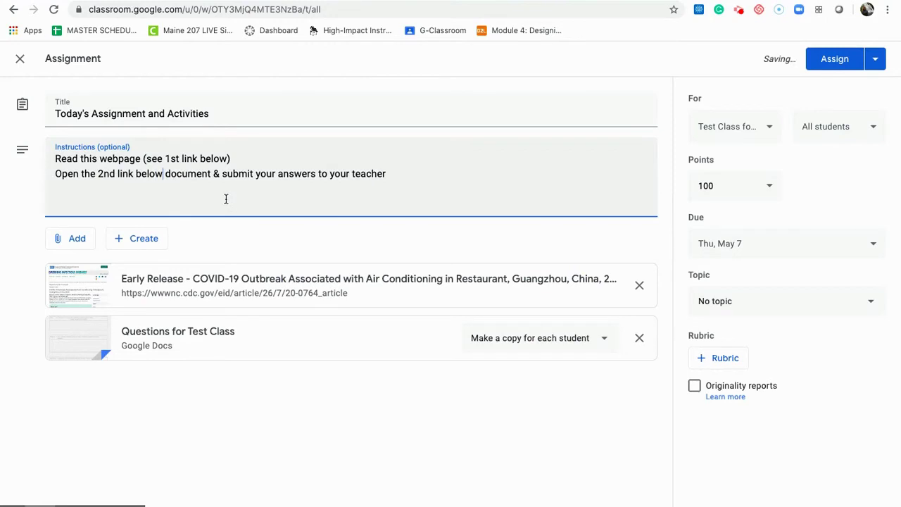
pyautogui.write(',')
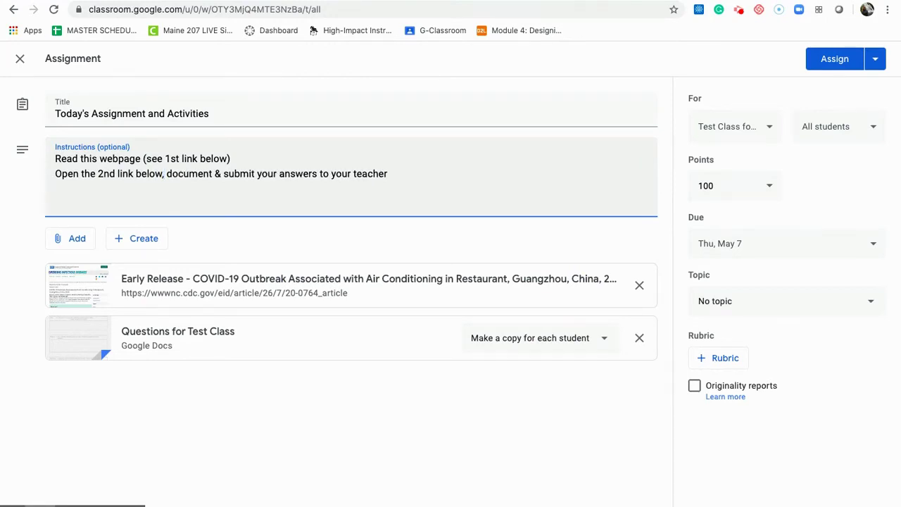
pyautogui.press('BackSpace')
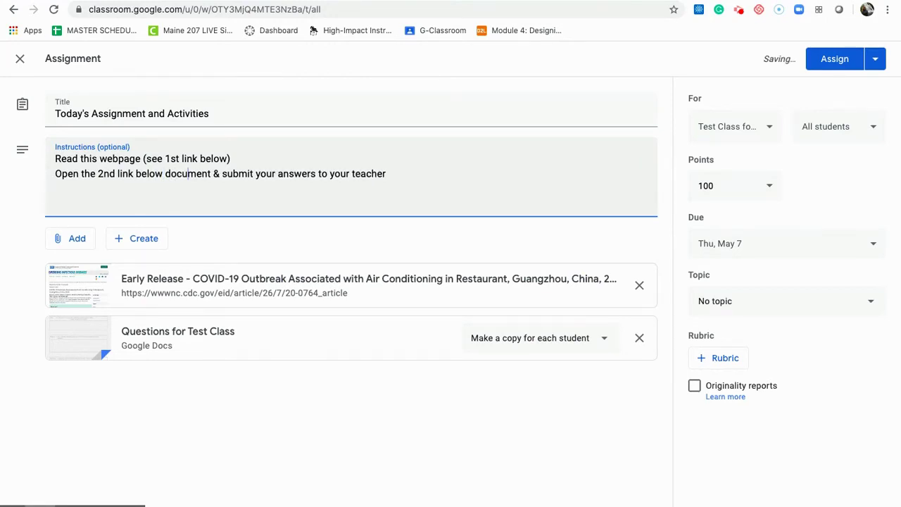
pyautogui.press('BackSpace')
pyautogui.press('BackSpace')
pyautogui.press('BackSpace')
pyautogui.press('BackSpace')
pyautogui.press('BackSpace')
pyautogui.press('BackSpace')
pyautogui.press('BackSpace')
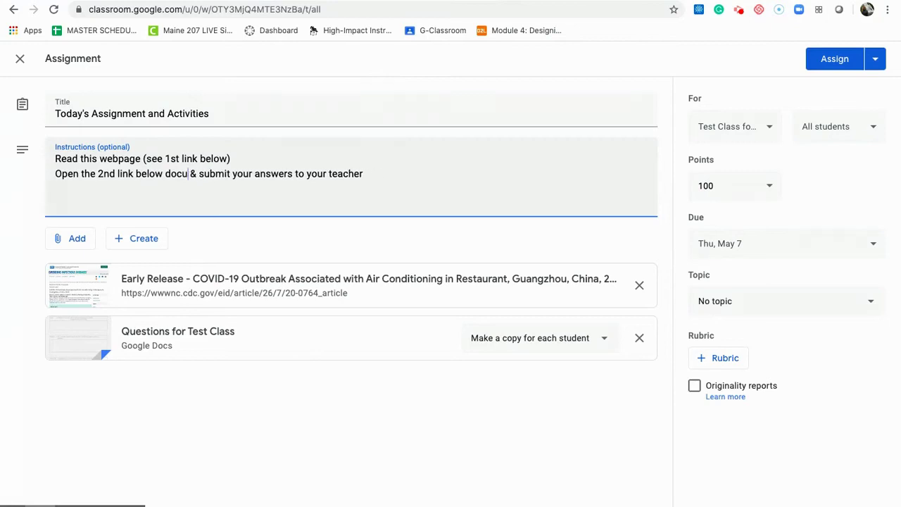
pyautogui.press('BackSpace')
pyautogui.press('BackSpace')
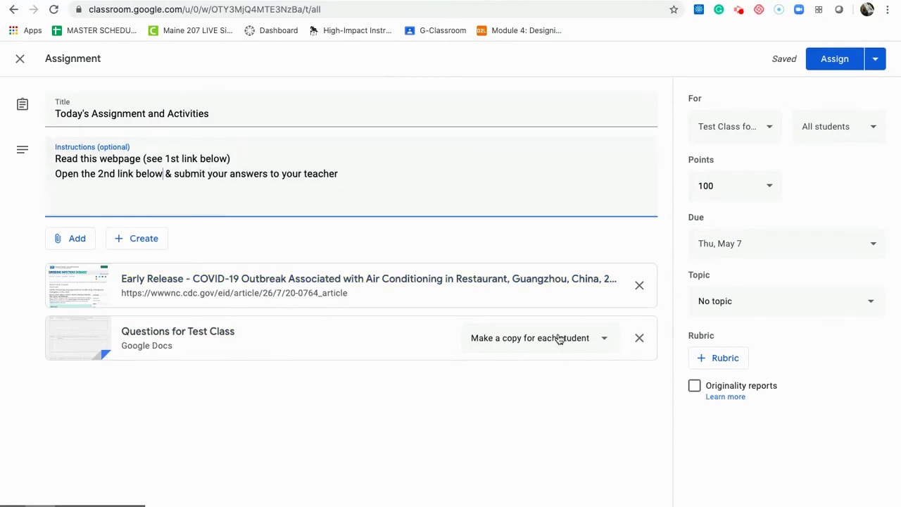
pyautogui.click(819, 60)
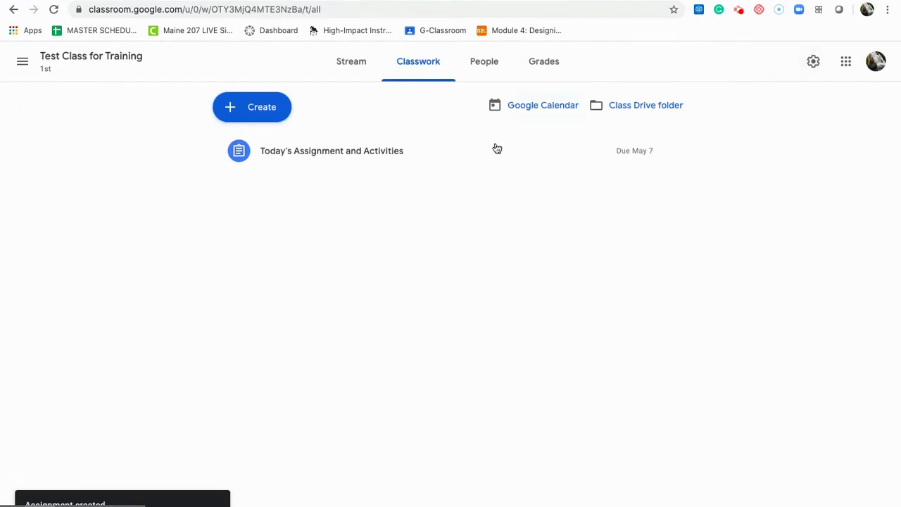
# - Return to the class list and open the Consumer Ed template class
pyautogui.click(26, 64)
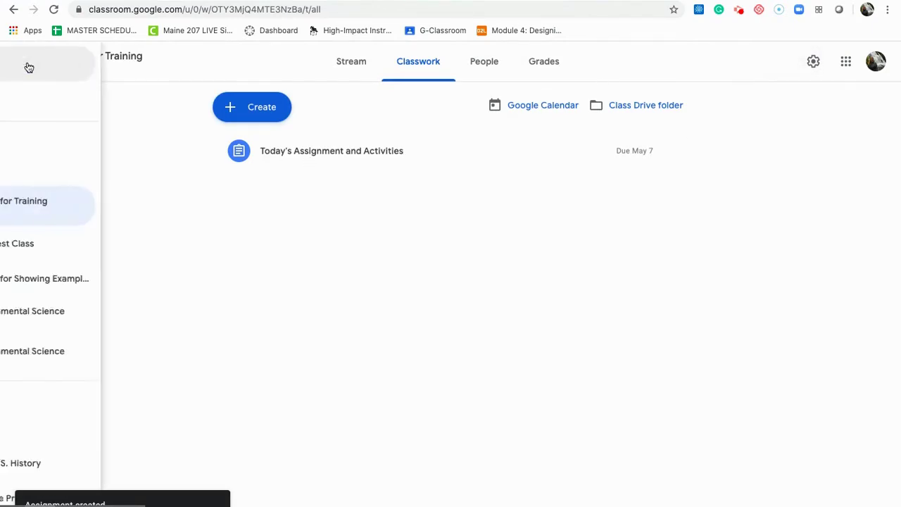
pyautogui.click(50, 74)
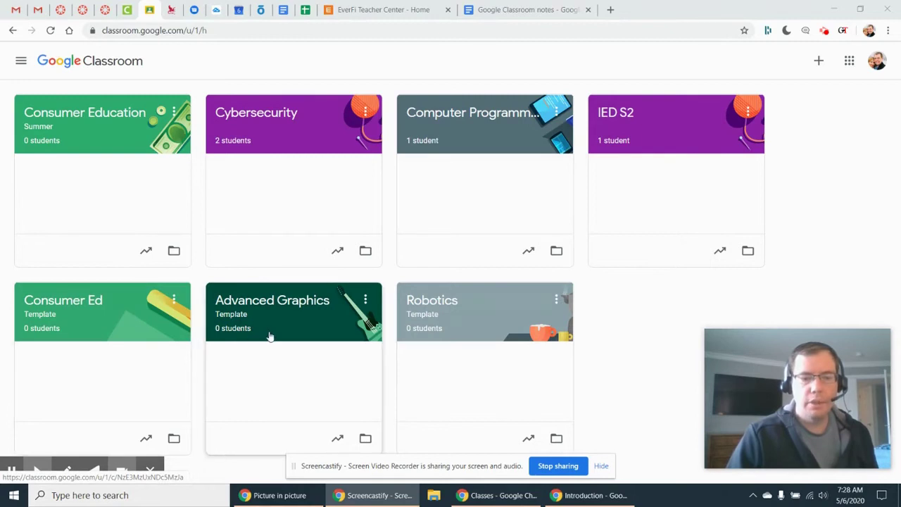
pyautogui.click(81, 307)
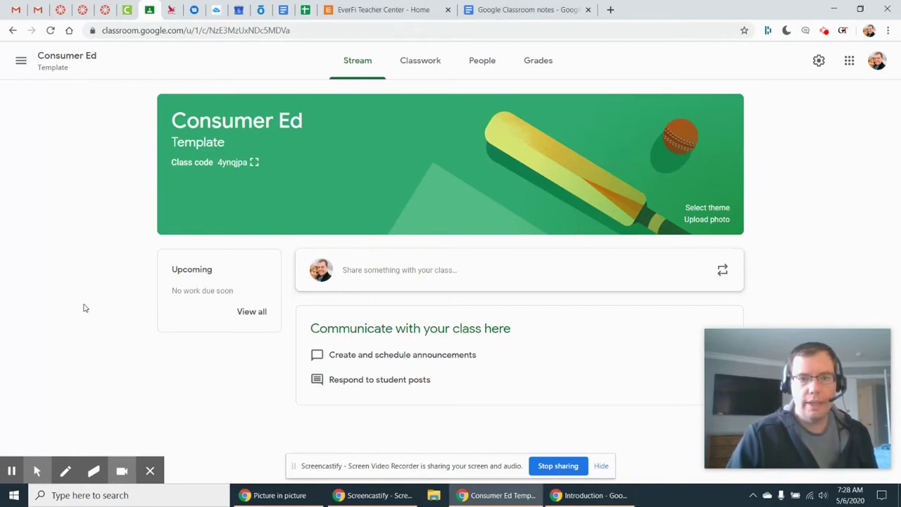
# - Review the classwork of the Consumer Ed template class, from the Week 1 topic through Week 5
pyautogui.click(414, 69)
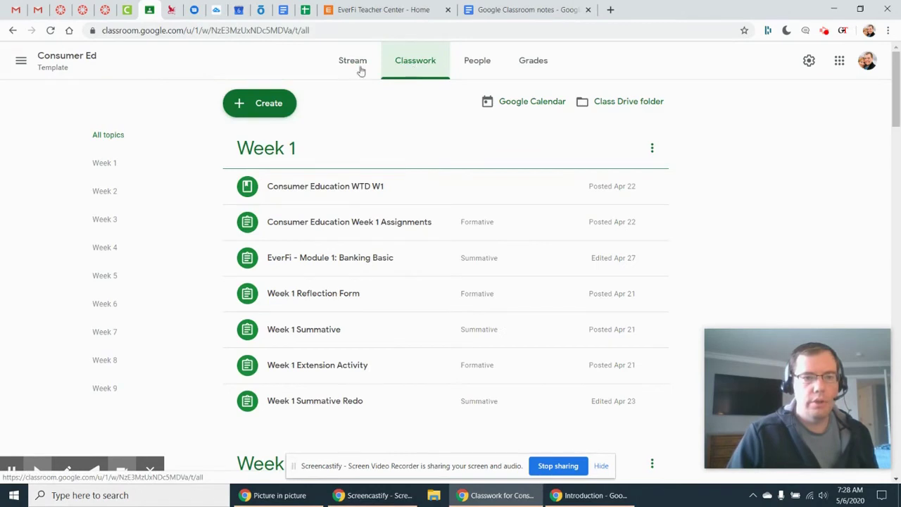
pyautogui.scroll(-7, 514, 288)
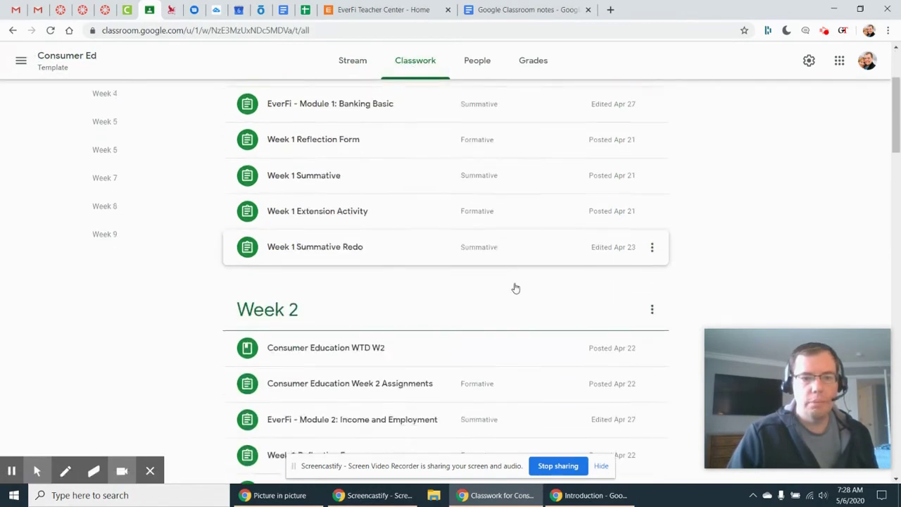
pyautogui.scroll(-7, 515, 290)
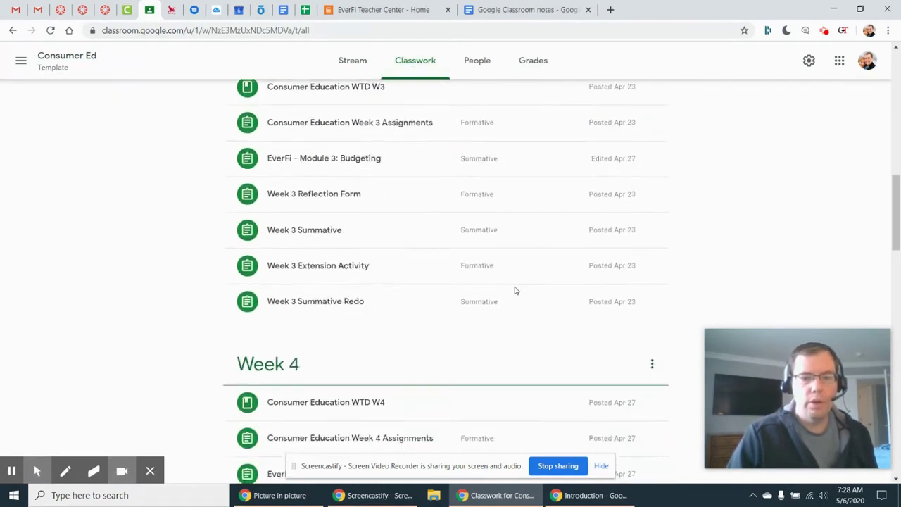
pyautogui.scroll(-3, 514, 290)
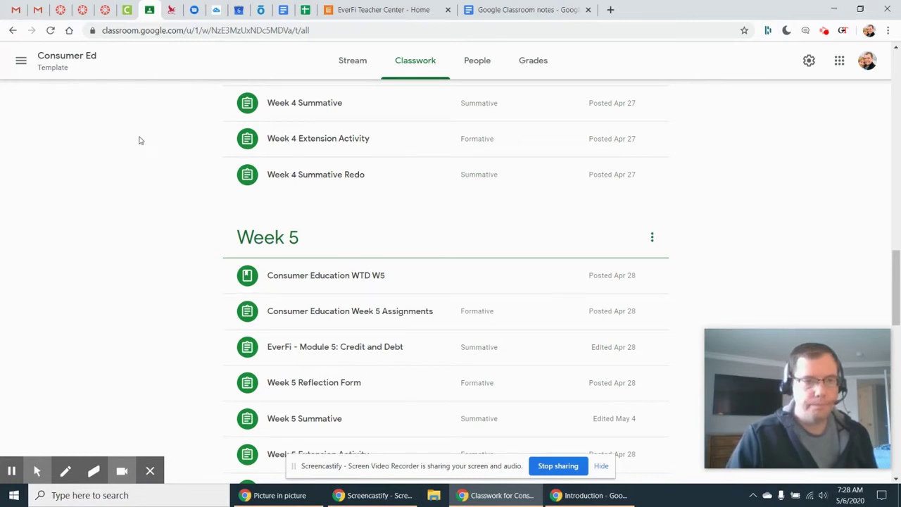
# - Switch to the Consumer Education Summer class and show its classwork
pyautogui.click(25, 63)
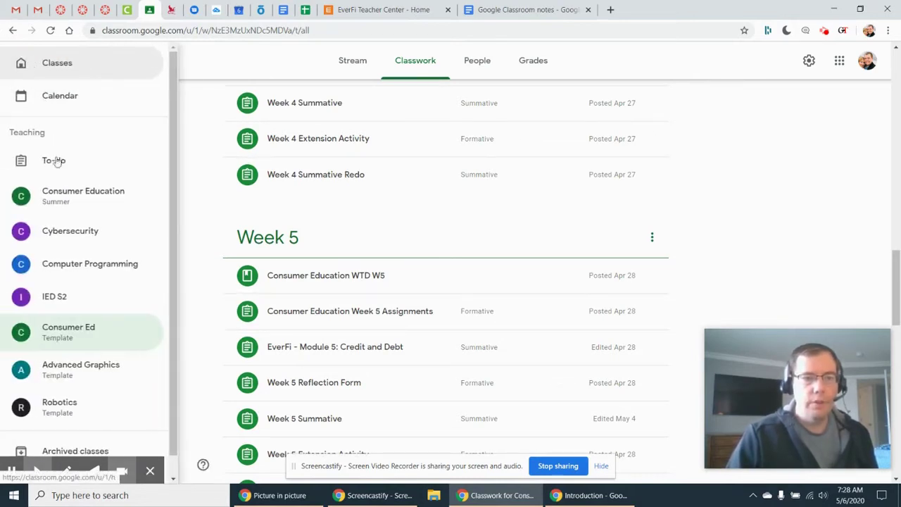
pyautogui.click(101, 201)
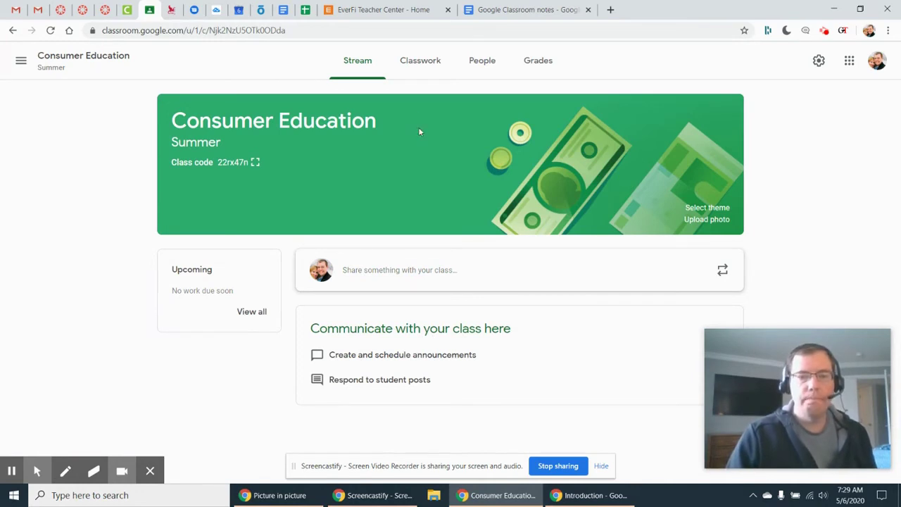
pyautogui.click(425, 65)
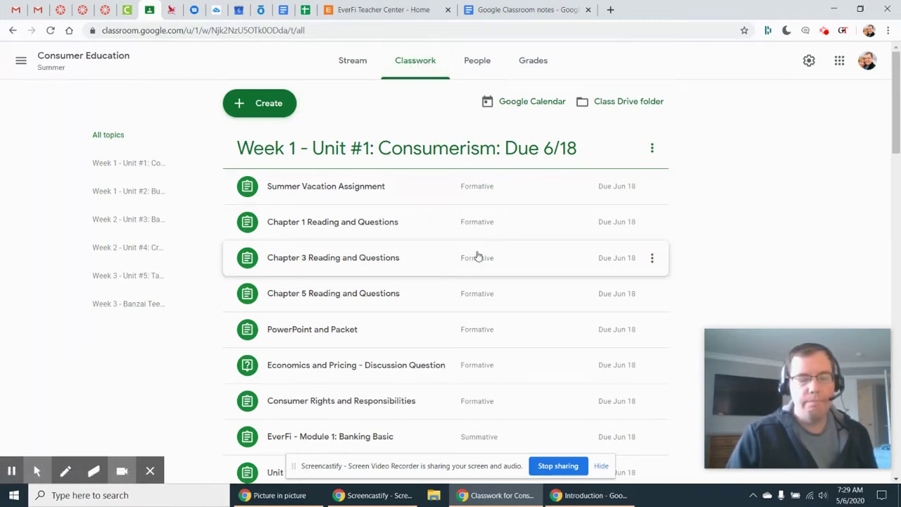
# - Browse the Consumer Ed Template posts available for reuse in this class and close the list without reusing any
pyautogui.click(259, 105)
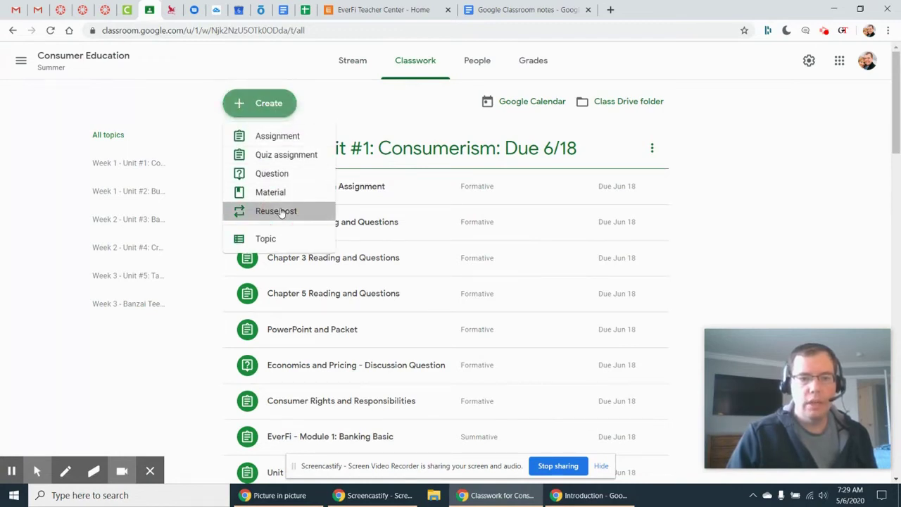
pyautogui.click(276, 211)
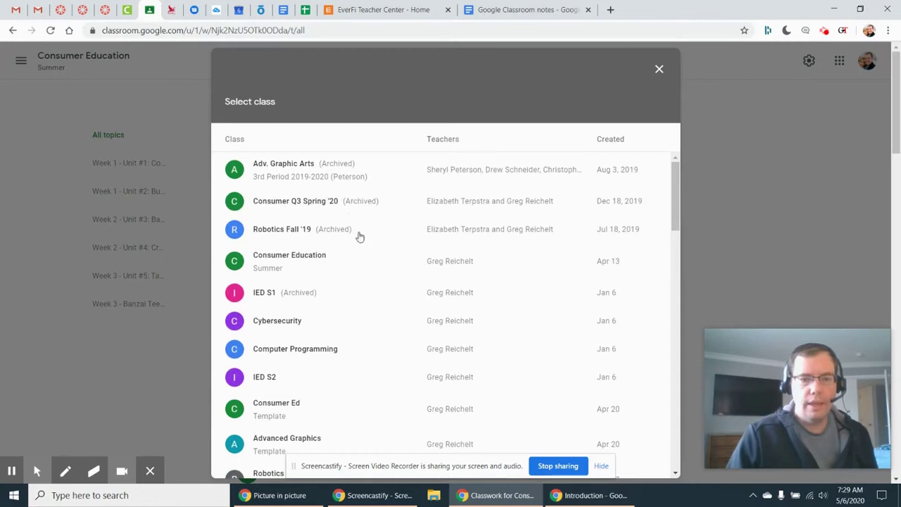
pyautogui.click(335, 410)
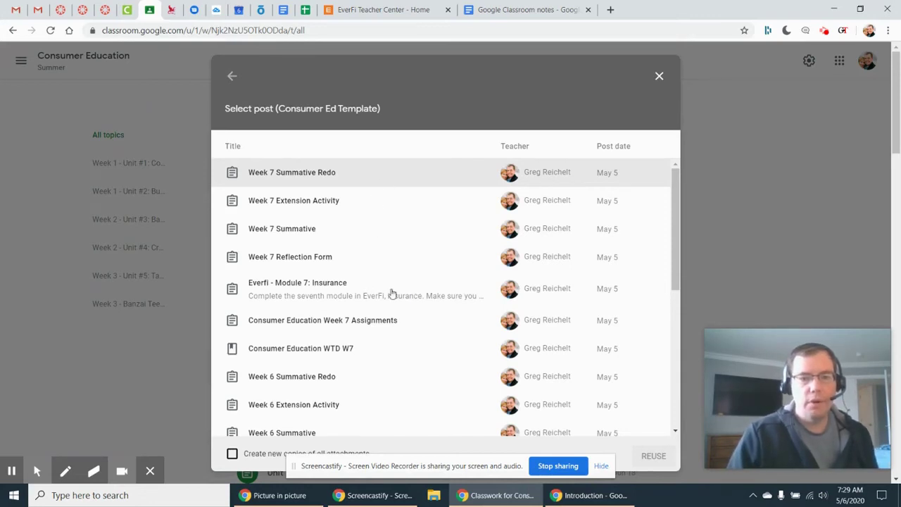
pyautogui.scroll(-3, 394, 295)
pyautogui.scroll(-10, 395, 294)
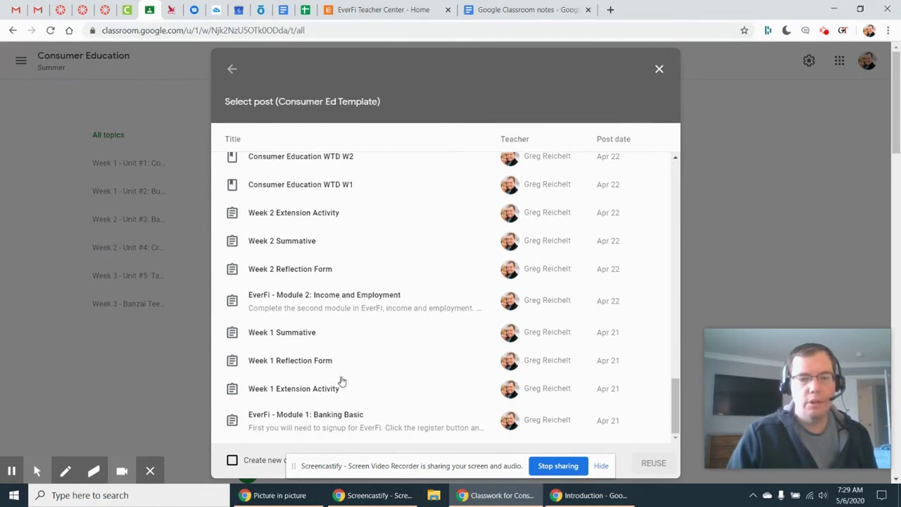
pyautogui.scroll(4, 340, 380)
pyautogui.scroll(8, 341, 381)
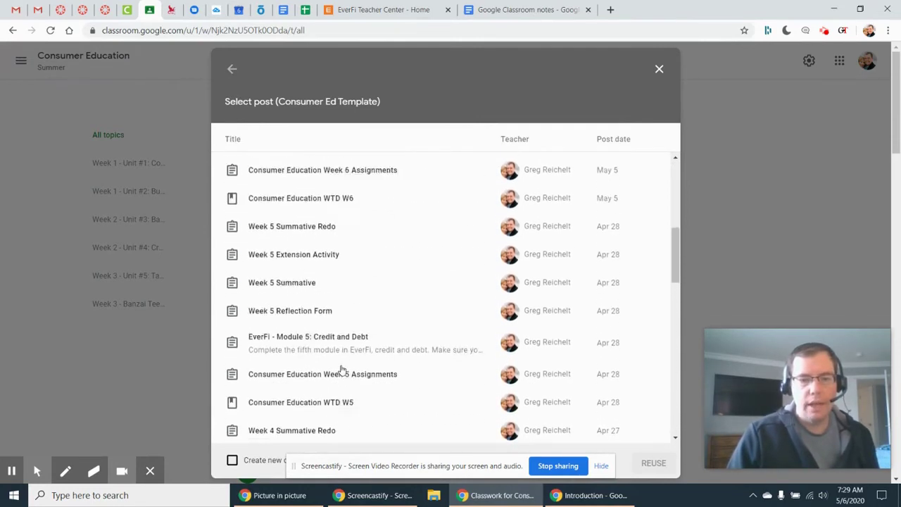
pyautogui.scroll(3, 341, 369)
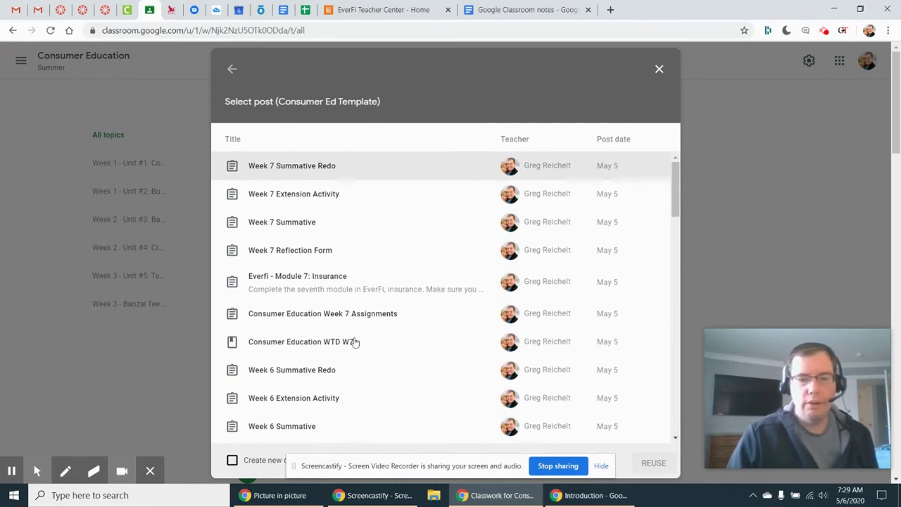
pyautogui.click(655, 69)
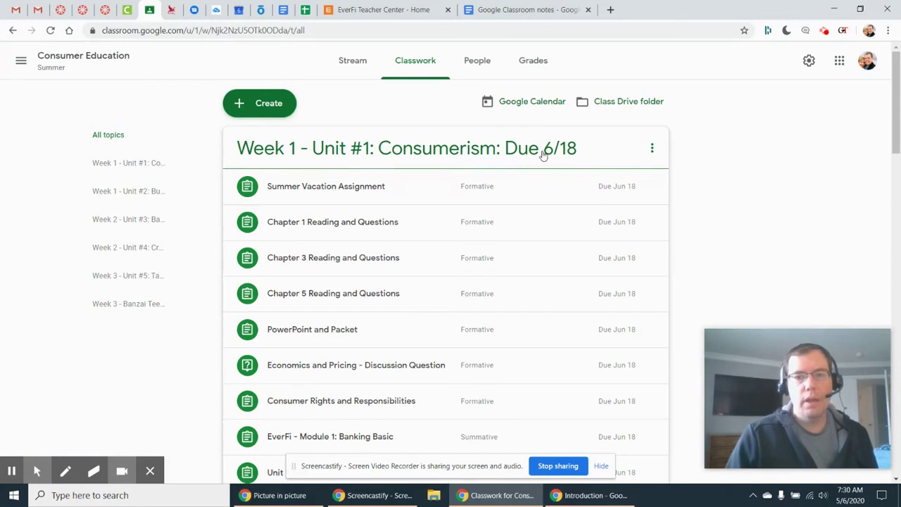
pyautogui.click(22, 63)
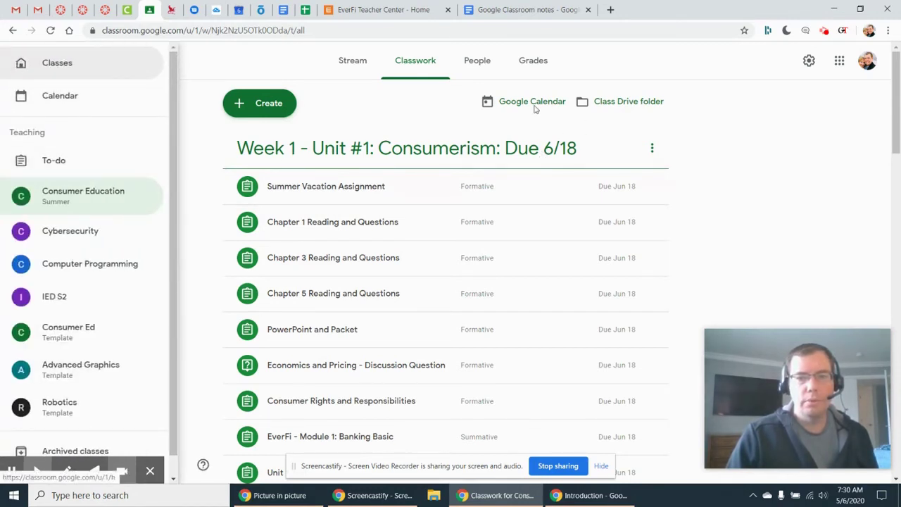
pyautogui.click(798, 216)
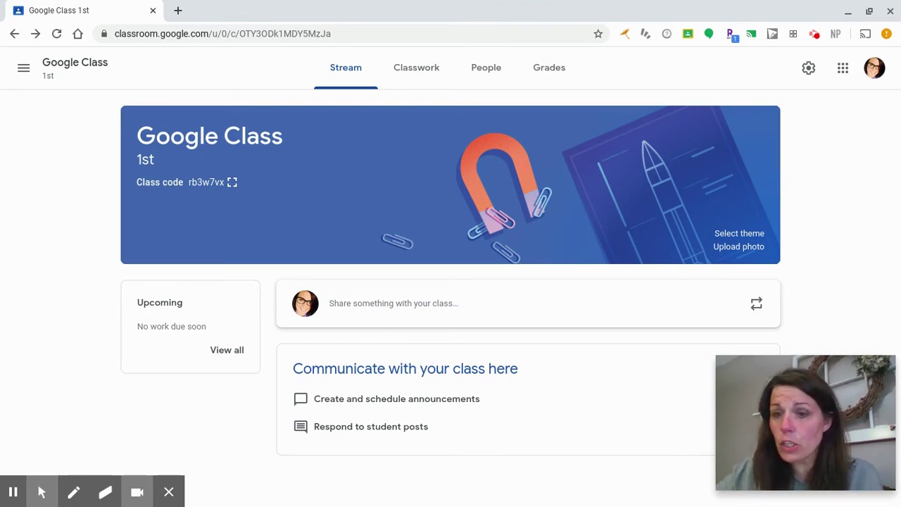
# - Create a new assignment titled "Assignment # 1" in the classwork of the Google Class 1st class
pyautogui.click(416, 71)
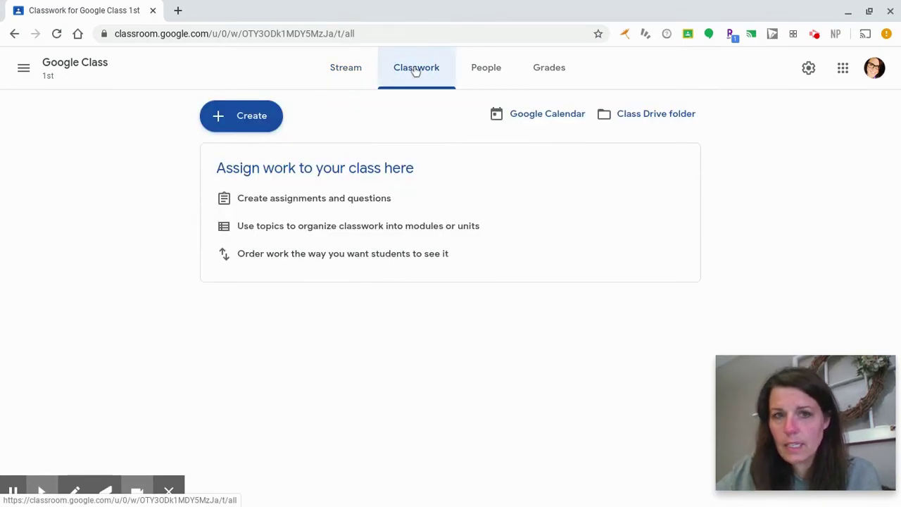
pyautogui.click(262, 119)
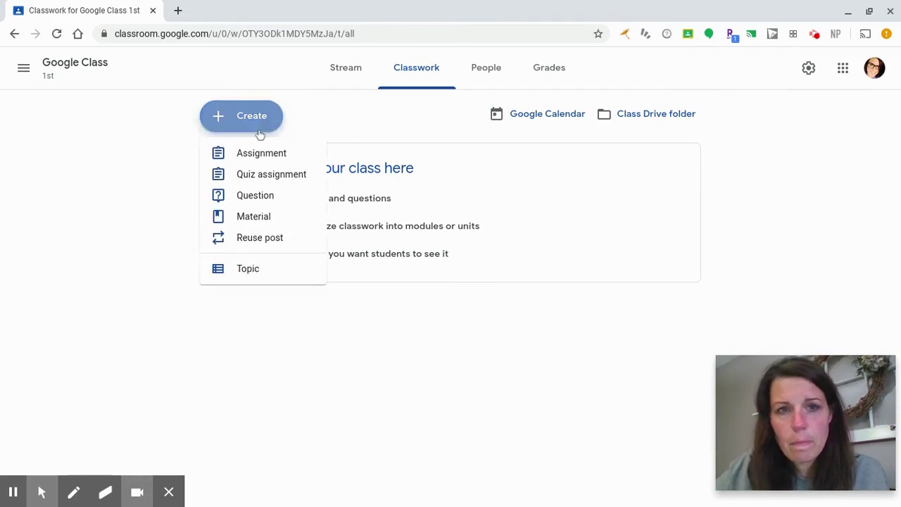
pyautogui.click(260, 155)
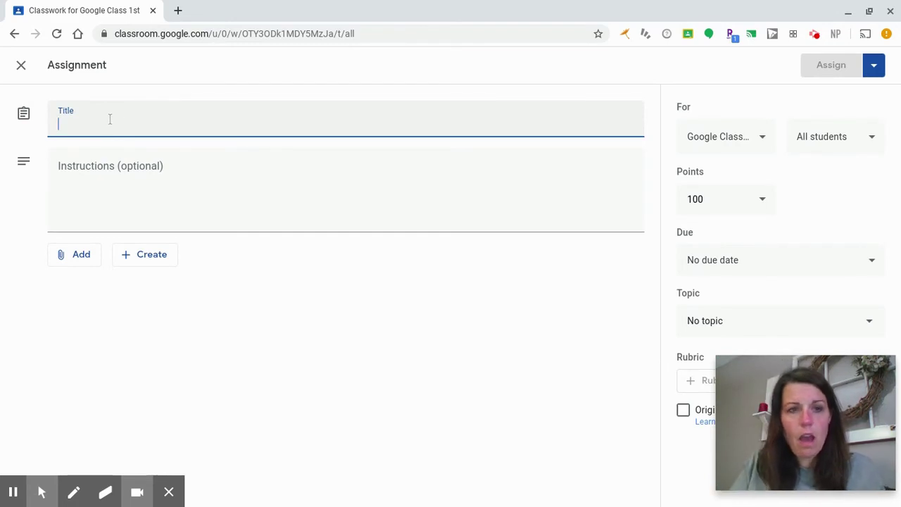
pyautogui.write('Assignment # 1')
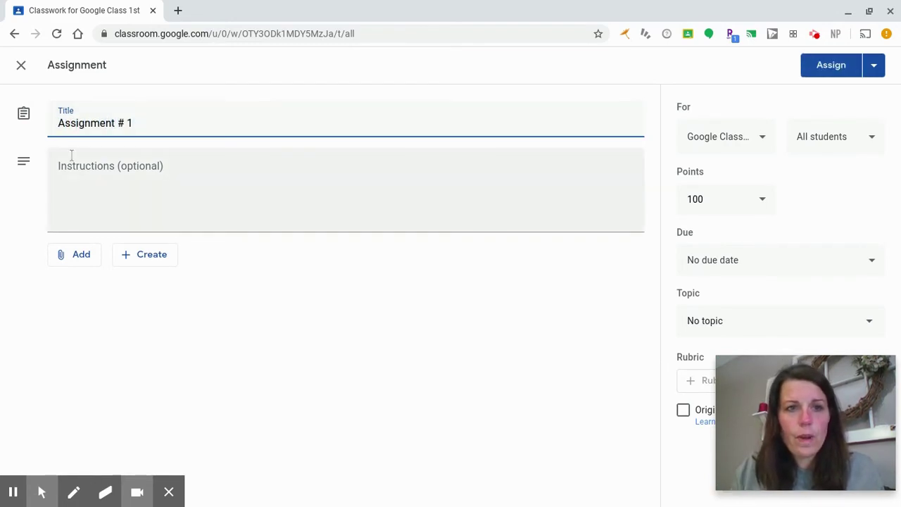
# - Enter the assignment instructions "Please complete the handout and turn it."
pyautogui.click(75, 188)
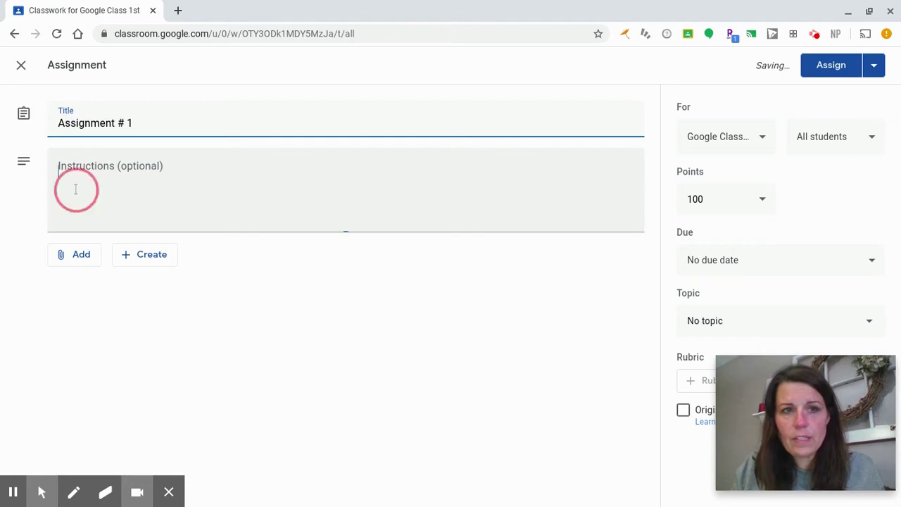
pyautogui.write('Please comp')
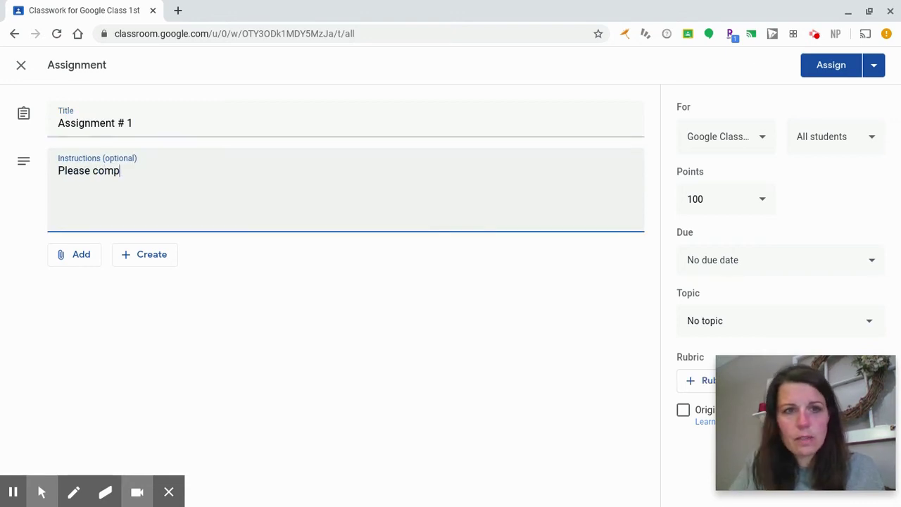
pyautogui.write('lete the hando')
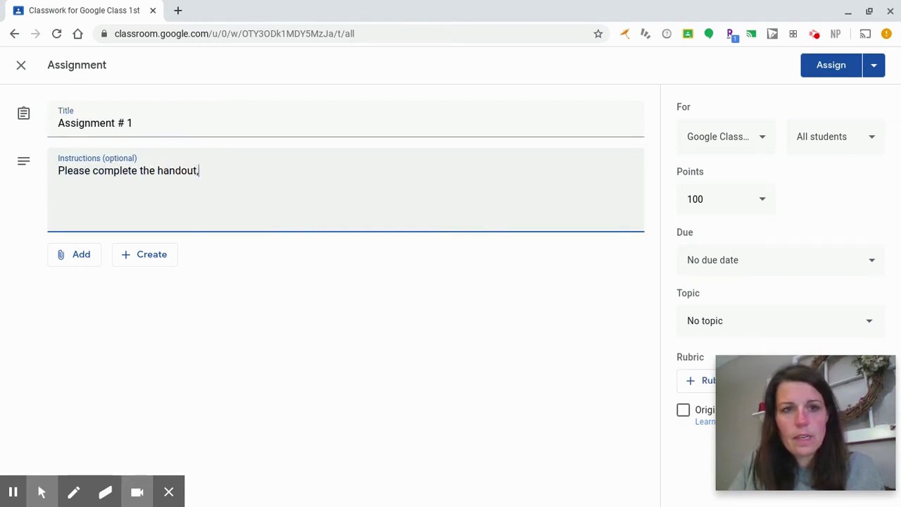
pyautogui.write('ut and turn it.')
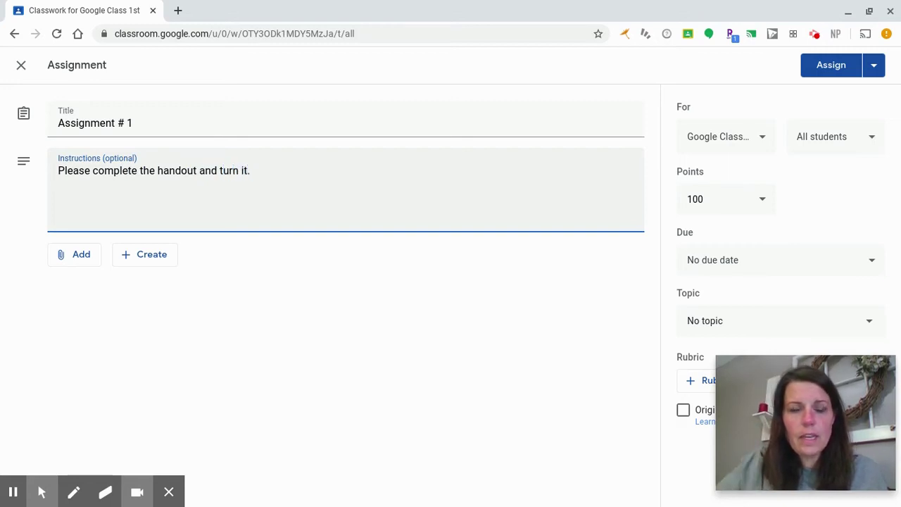
# - Attach the Google Classroom 2 document from Google Drive and set it to make a copy for each student
pyautogui.click(81, 260)
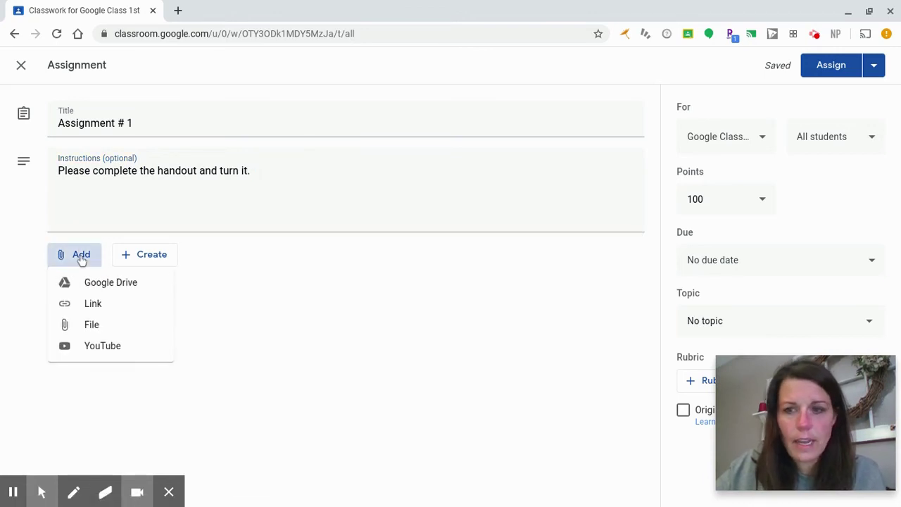
pyautogui.click(104, 290)
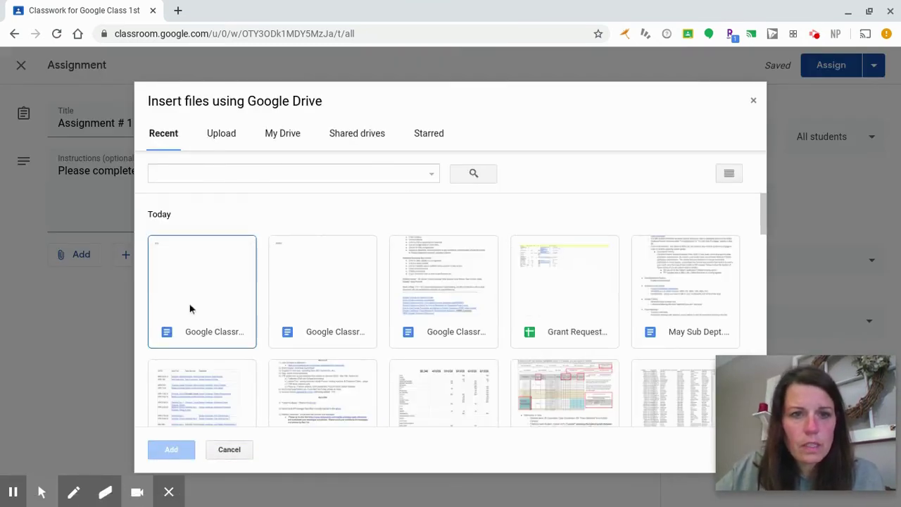
pyautogui.doubleClick(198, 308)
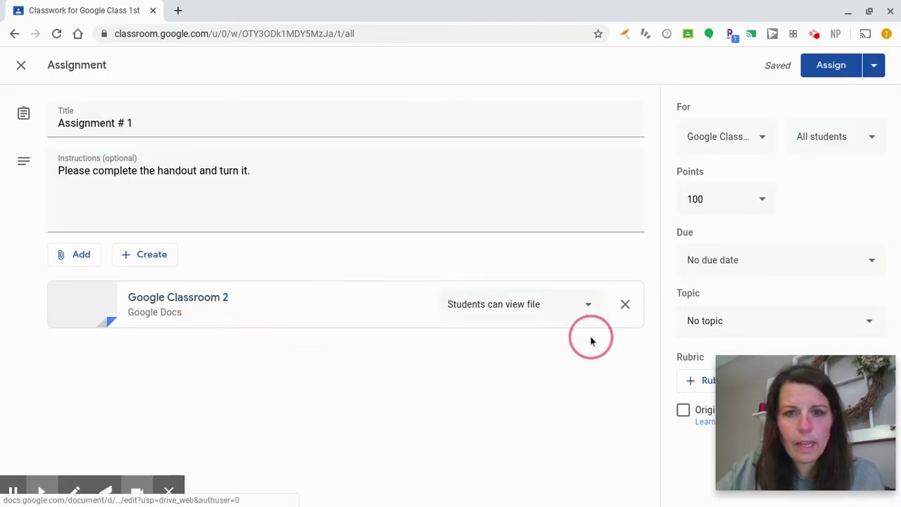
pyautogui.click(541, 315)
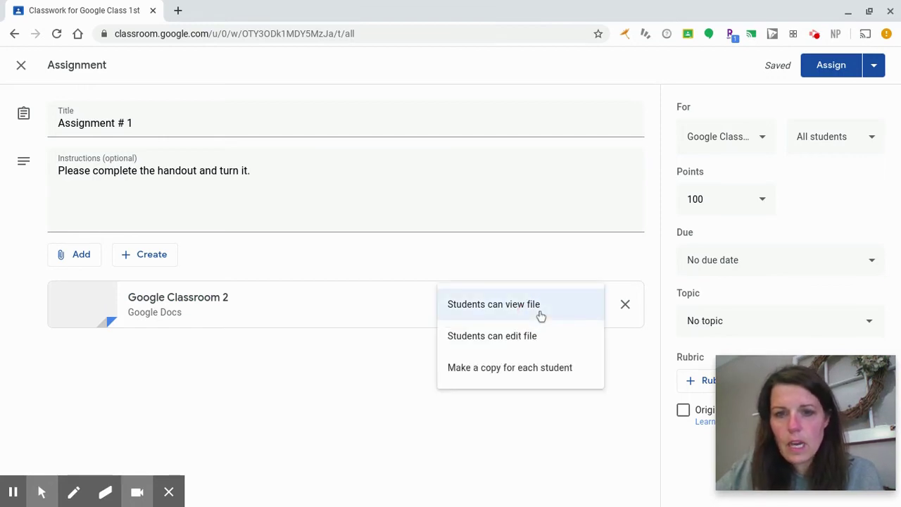
pyautogui.click(525, 342)
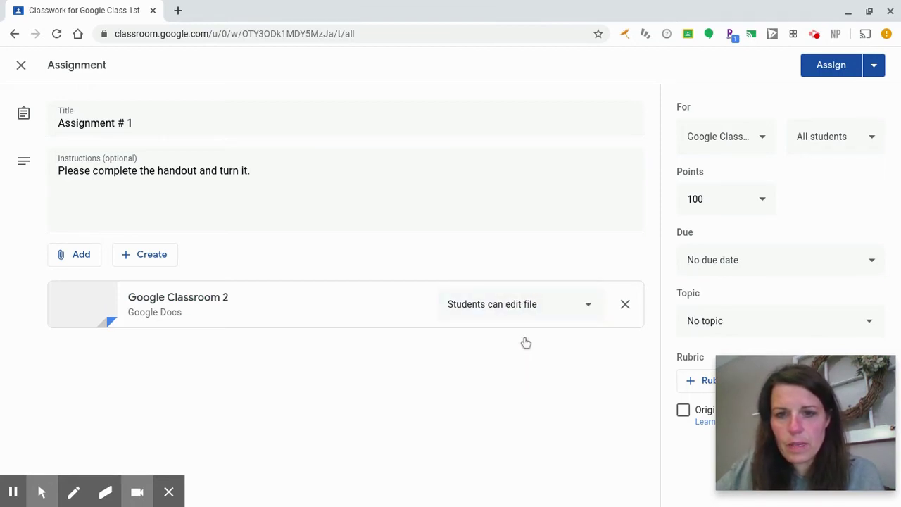
pyautogui.click(549, 312)
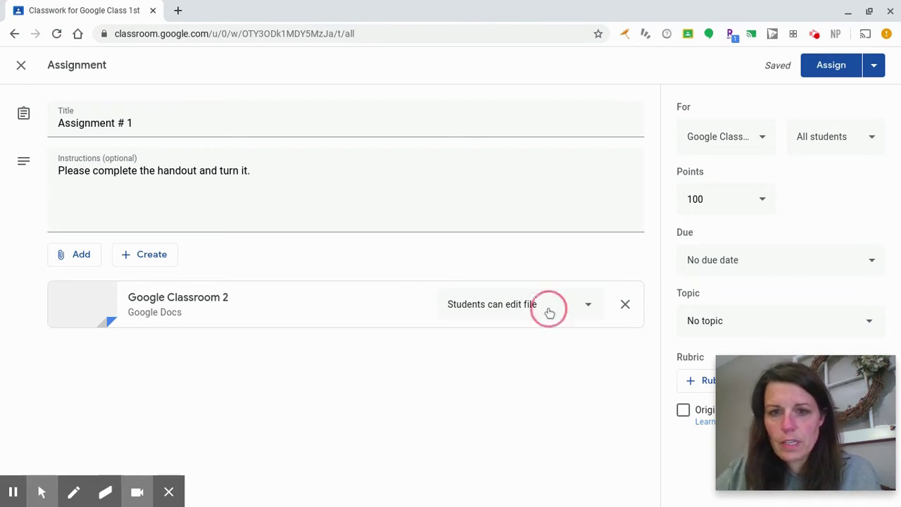
pyautogui.click(527, 339)
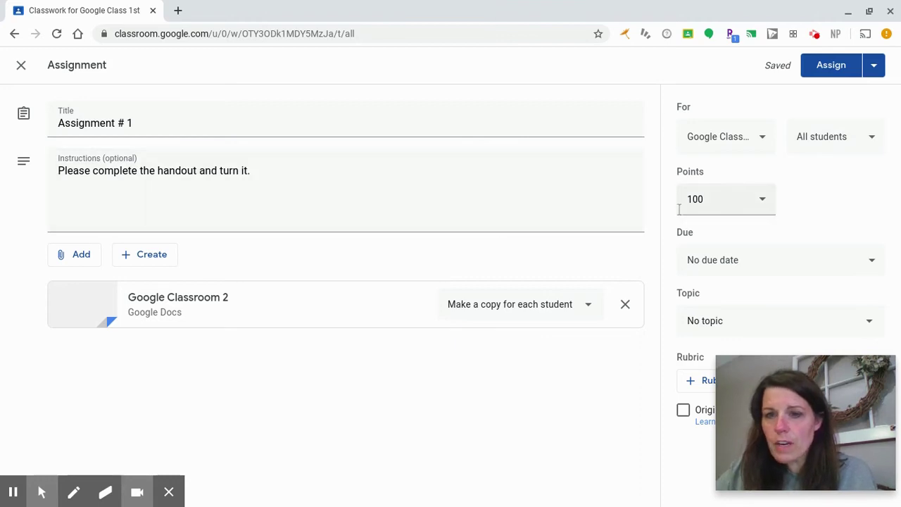
# - Make the assignment ungraded and set its due date to May 6, 2020 at 11:59 PM
pyautogui.click(730, 202)
pyautogui.click(707, 232)
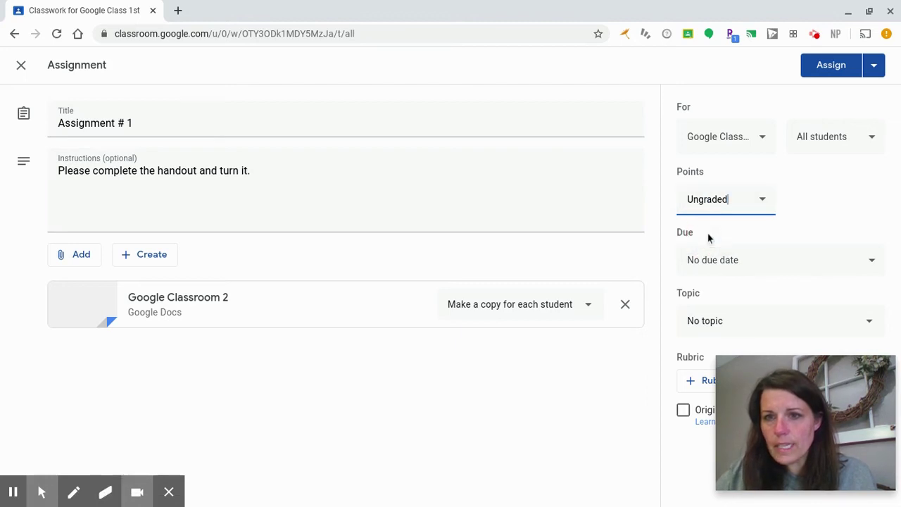
pyautogui.click(765, 272)
pyautogui.click(748, 309)
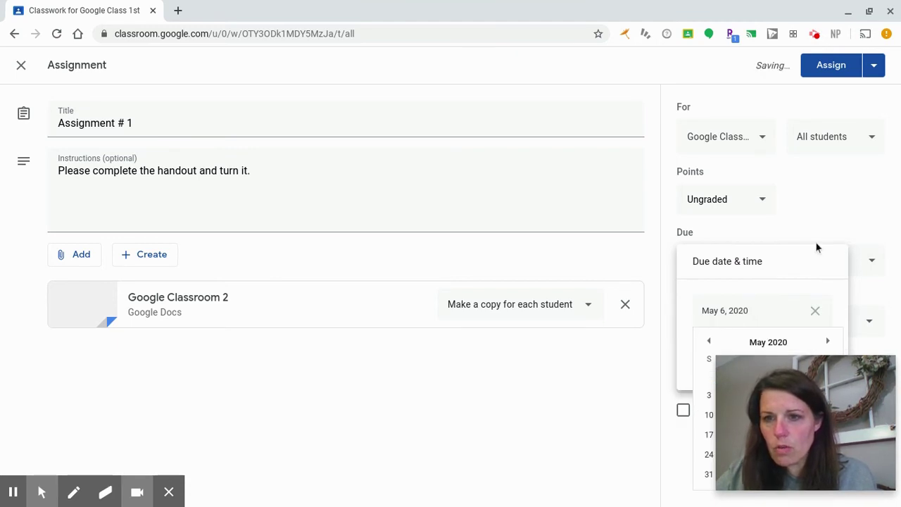
pyautogui.click(808, 262)
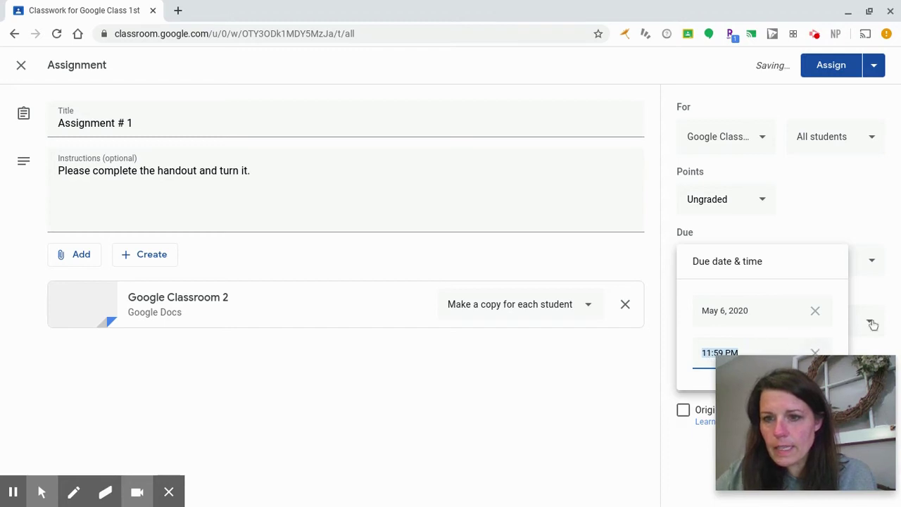
pyautogui.click(599, 423)
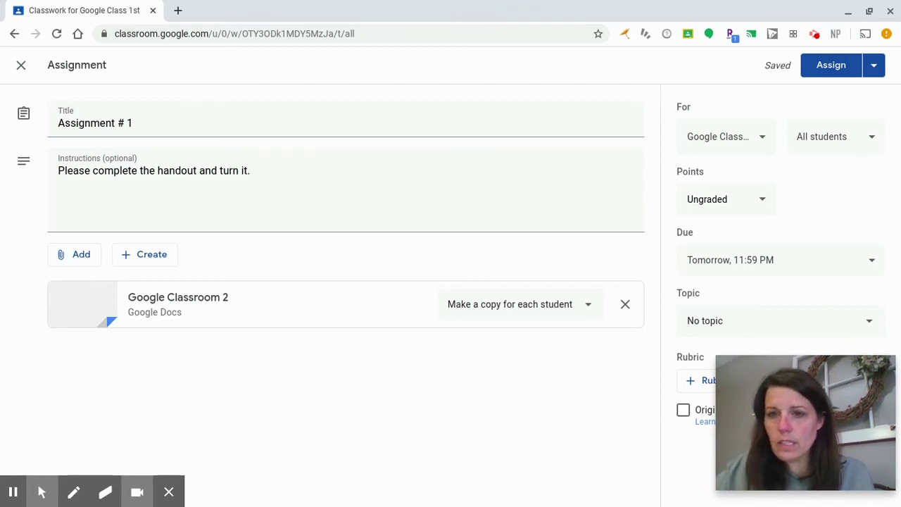
# - Create the topic "Unit 1" for Assignment # 1 and assign it to all students
pyautogui.click(815, 323)
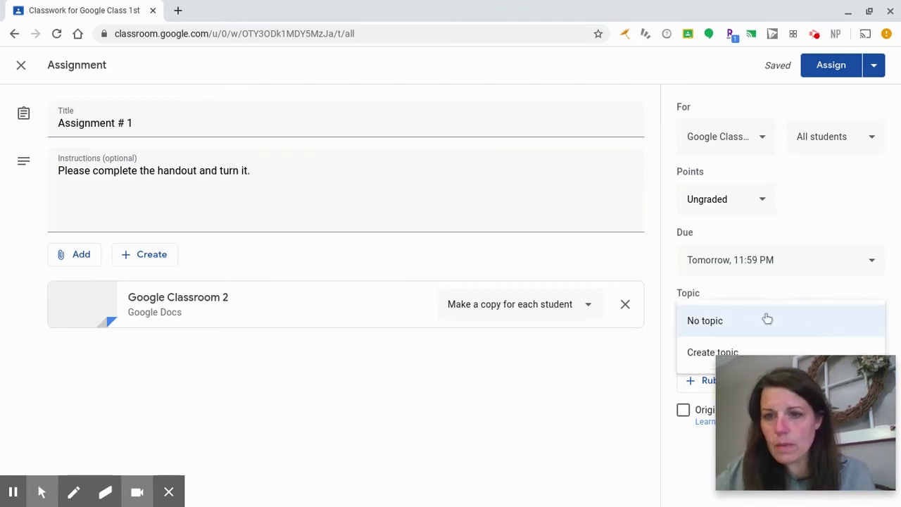
pyautogui.click(695, 354)
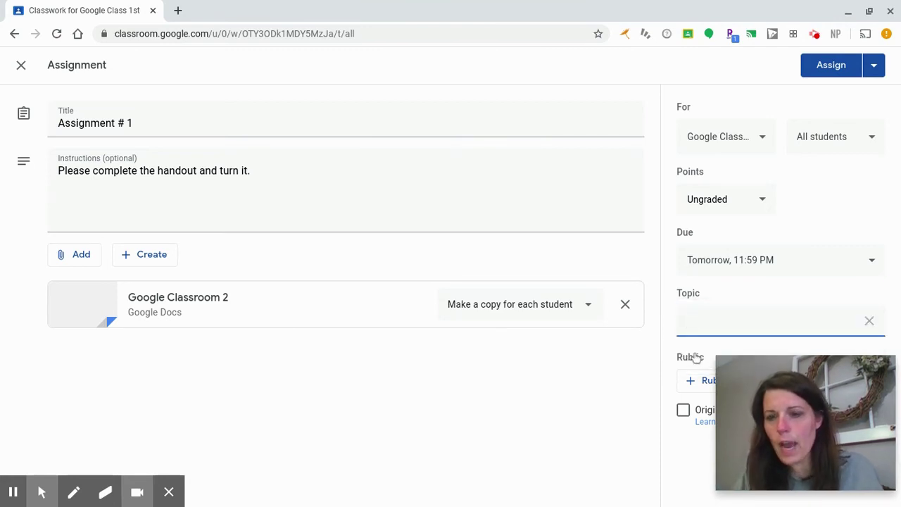
pyautogui.write('Unit 1')
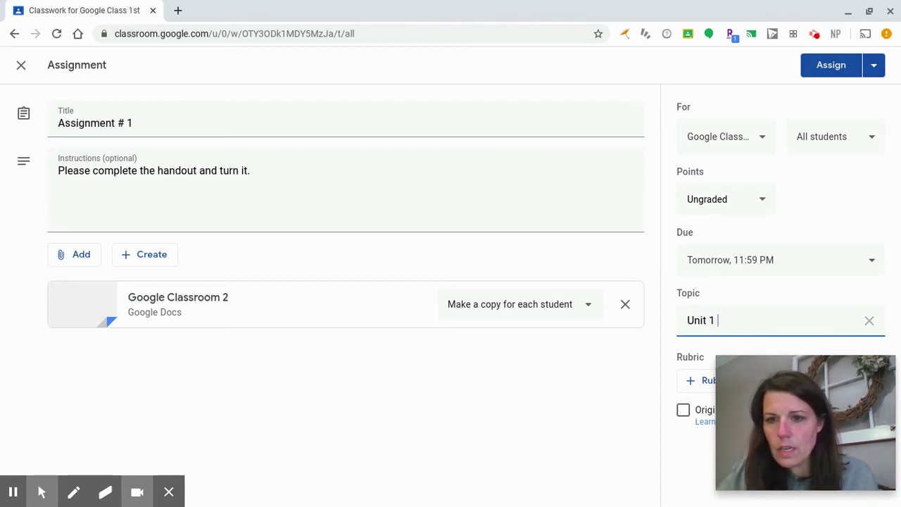
pyautogui.click(633, 361)
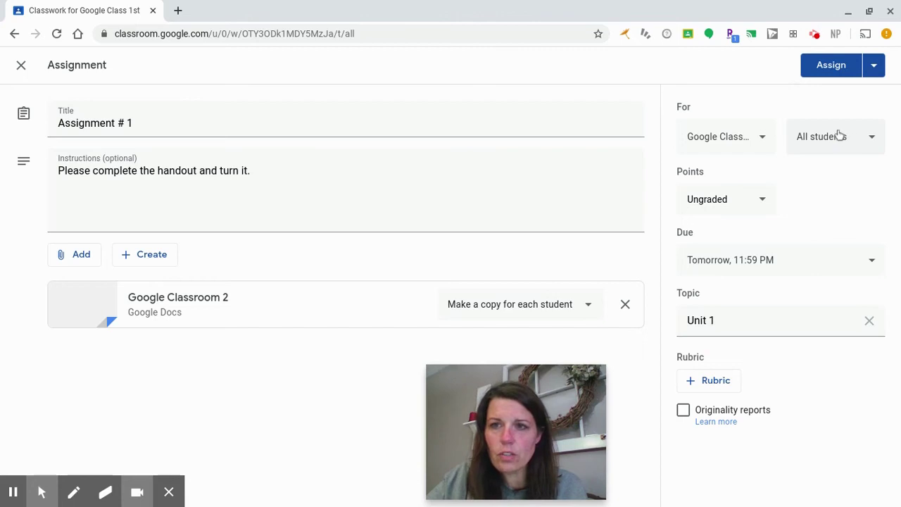
pyautogui.click(821, 70)
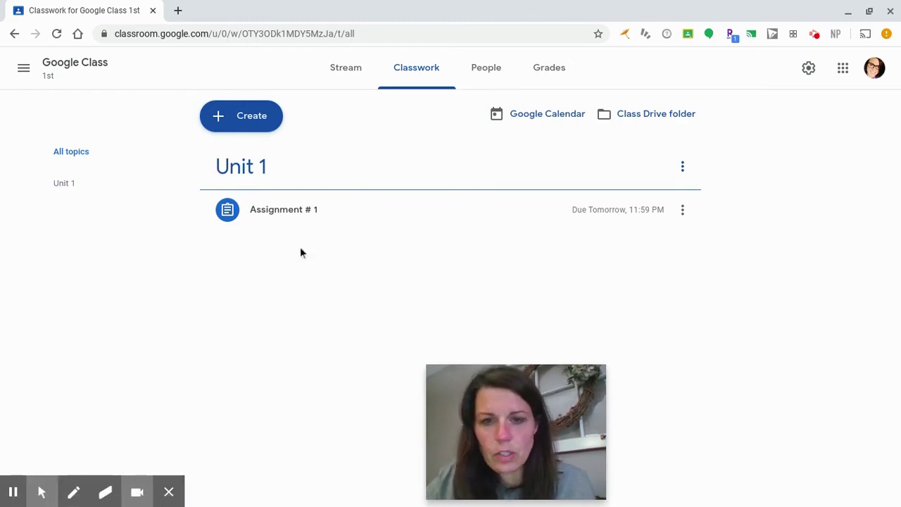
# - Create a new assignment titled "Assignment # 2" with the instructions "Complete and hit turn in."
pyautogui.click(240, 120)
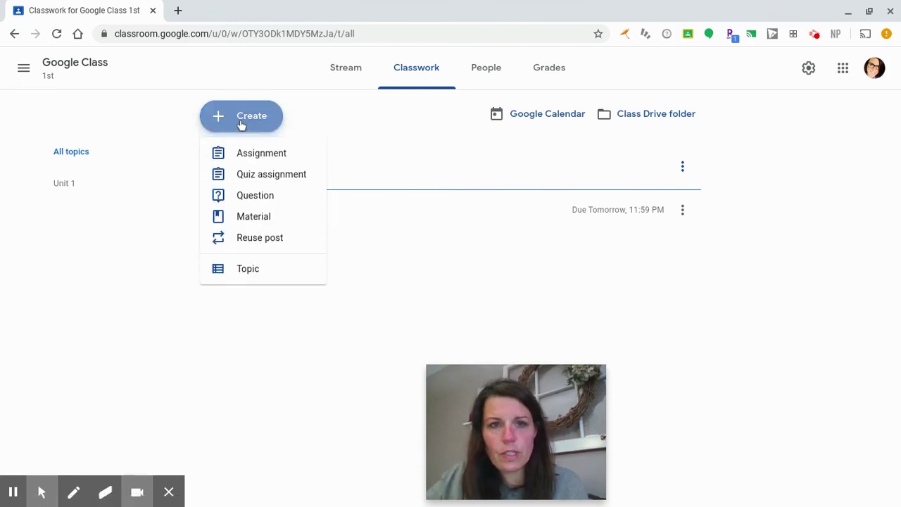
pyautogui.click(252, 153)
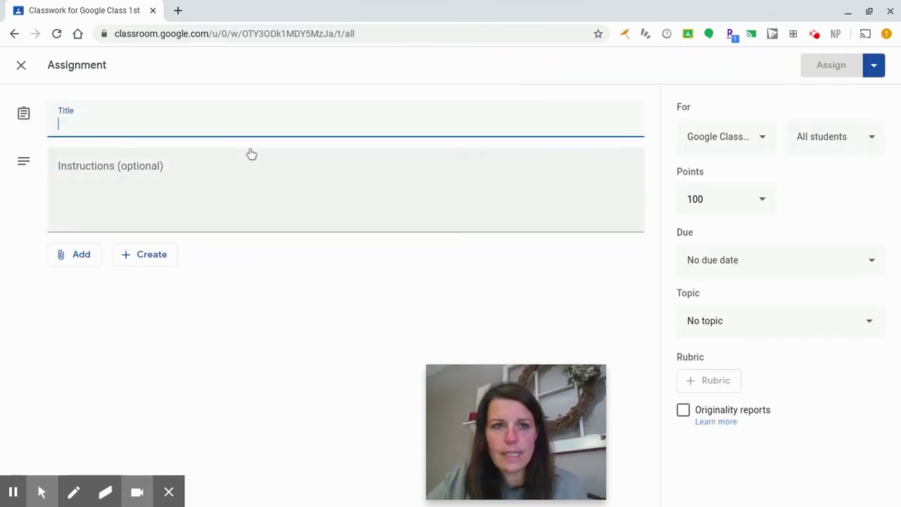
pyautogui.write('Assignment # 2')
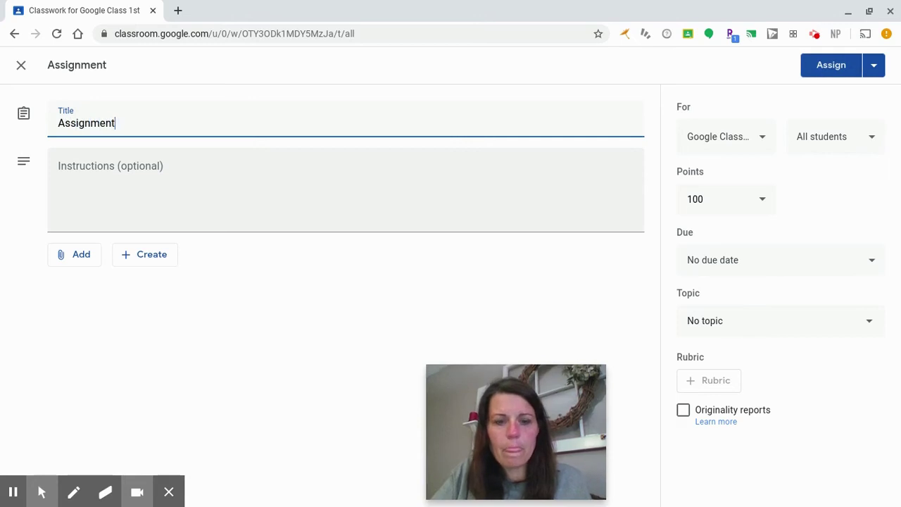
pyautogui.click(139, 188)
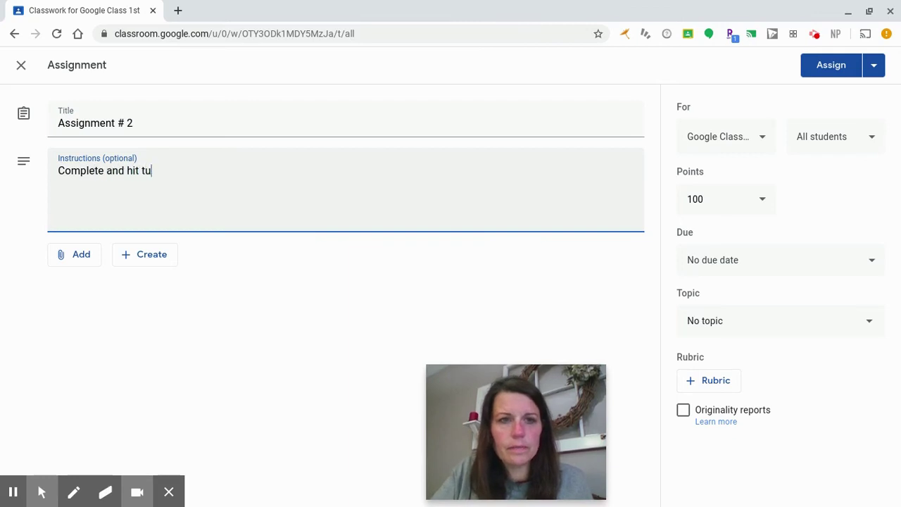
# - Attach the Google Classroom 2 document from Google Drive to Assignment # 2 and make a copy for each student
pyautogui.click(63, 256)
pyautogui.click(70, 287)
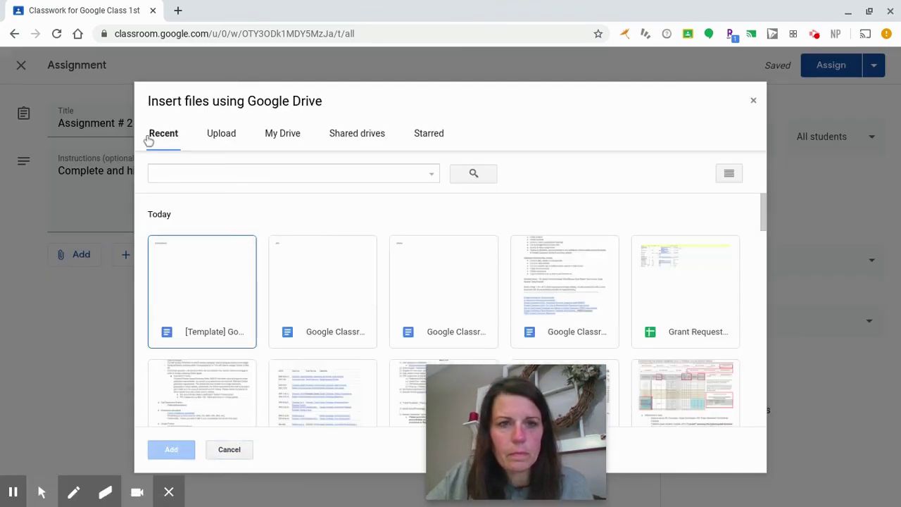
pyautogui.doubleClick(303, 276)
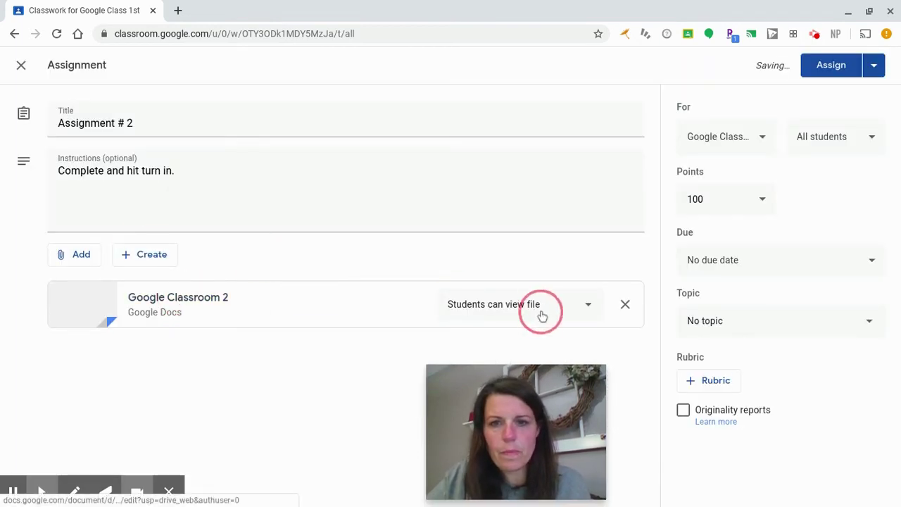
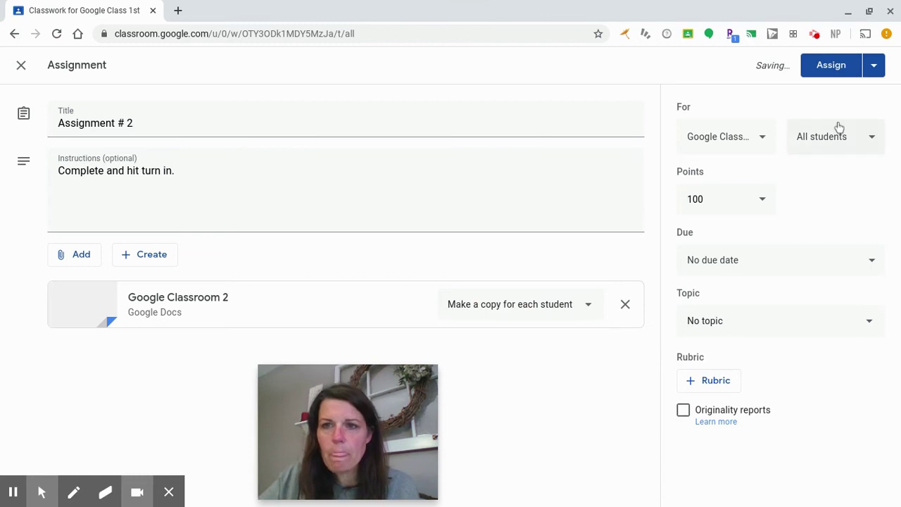
# - Set the points for Assignment # 2 to 10
pyautogui.click(714, 199)
pyautogui.press('BackSpace')
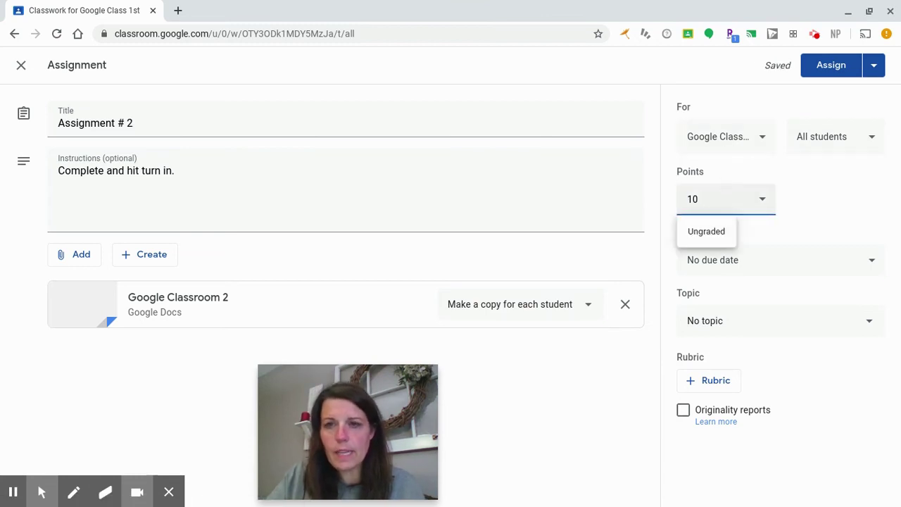
pyautogui.write('0')
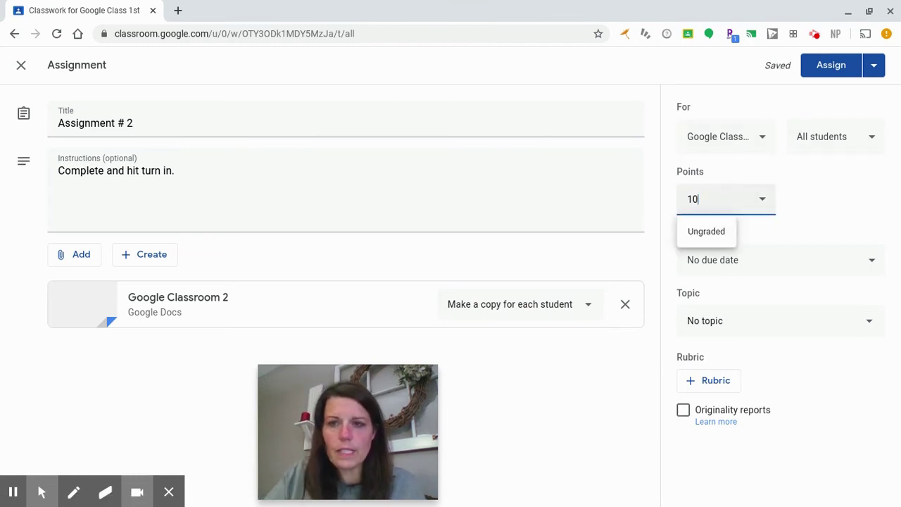
pyautogui.click(820, 219)
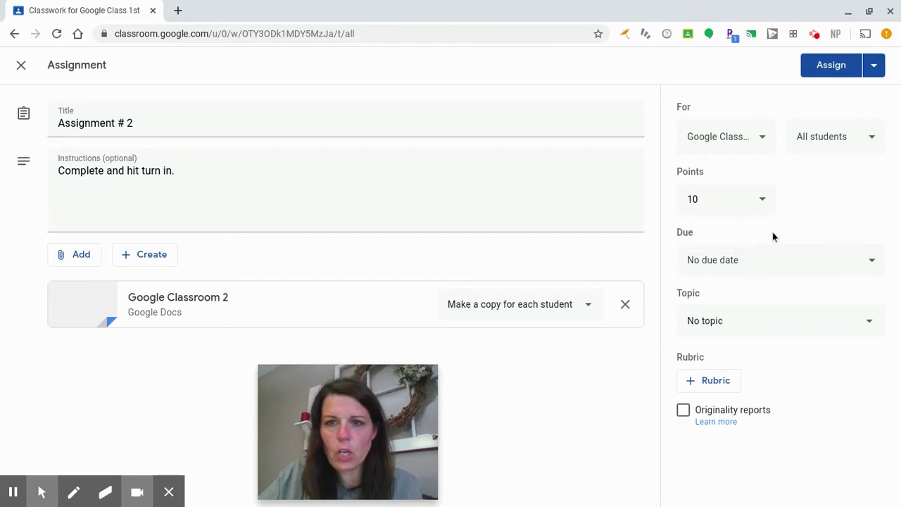
# - Set the due date of Assignment # 2 to May 8, 2020 at 9:00 AM
pyautogui.click(768, 263)
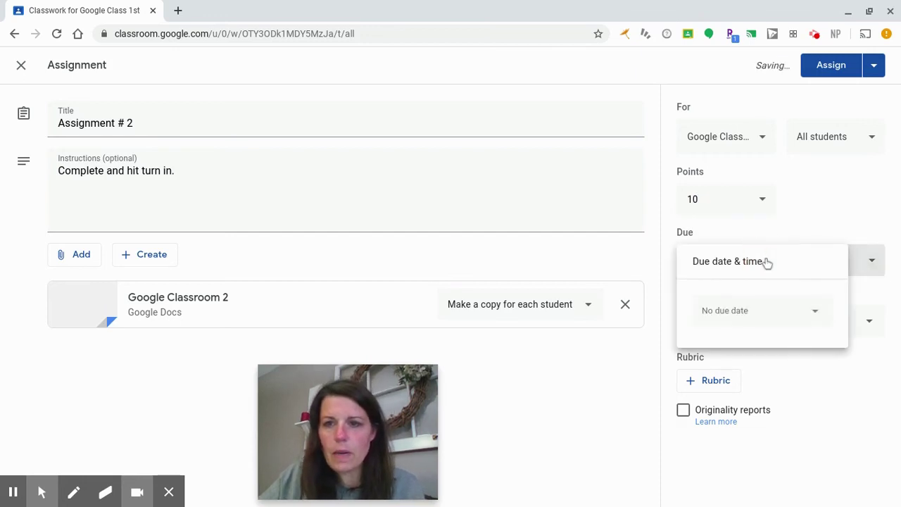
pyautogui.click(752, 318)
pyautogui.click(807, 395)
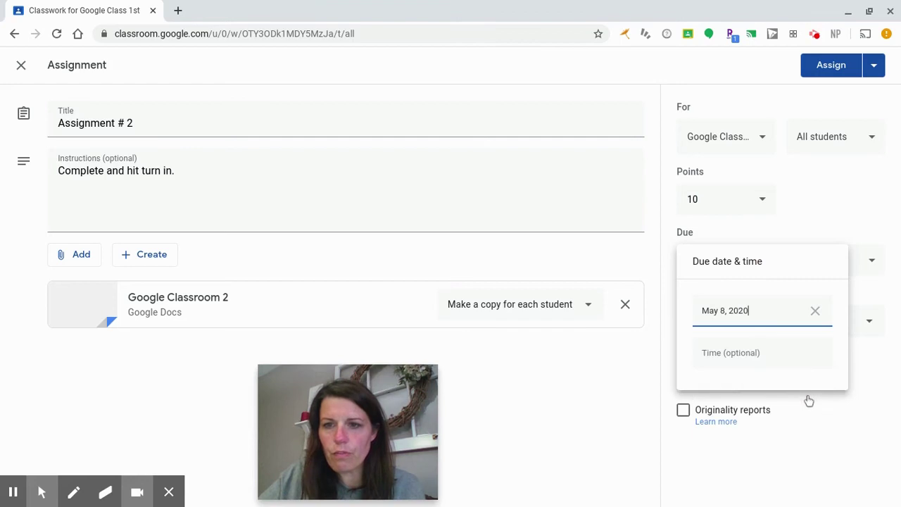
pyautogui.click(748, 364)
pyautogui.press('BackSpace')
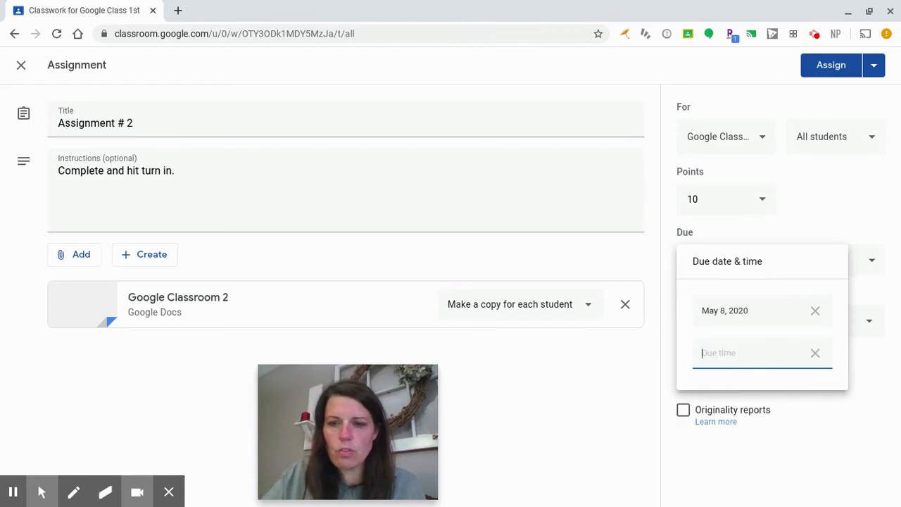
pyautogui.write('9:00 AM')
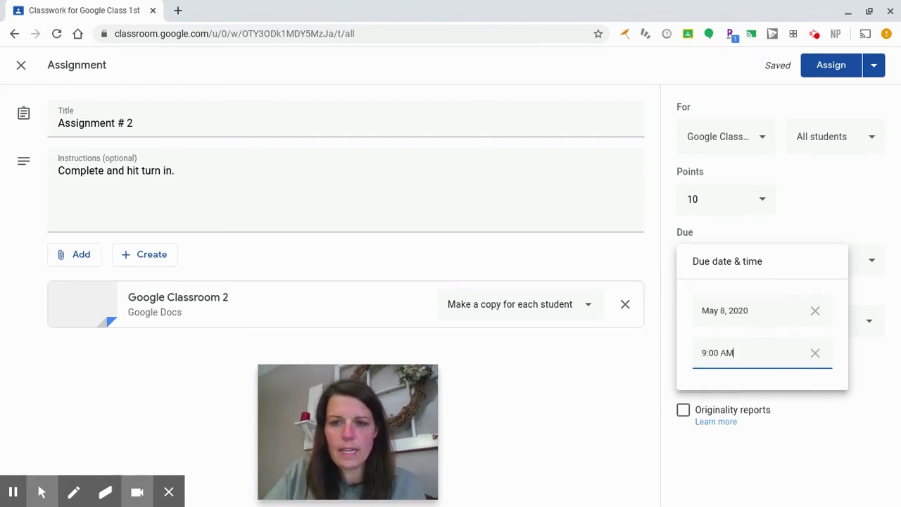
pyautogui.click(600, 441)
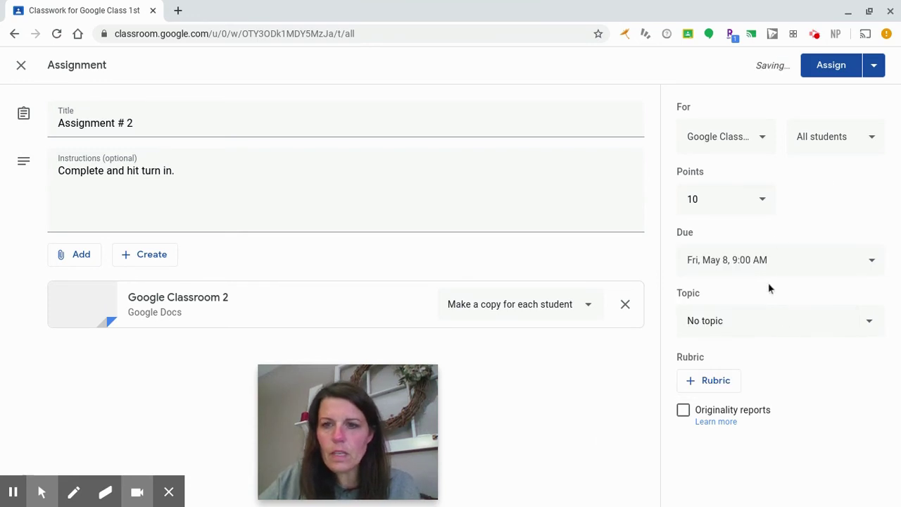
# - Create the topic "Unit 2" for Assignment # 2 and assign it to all students
pyautogui.click(773, 325)
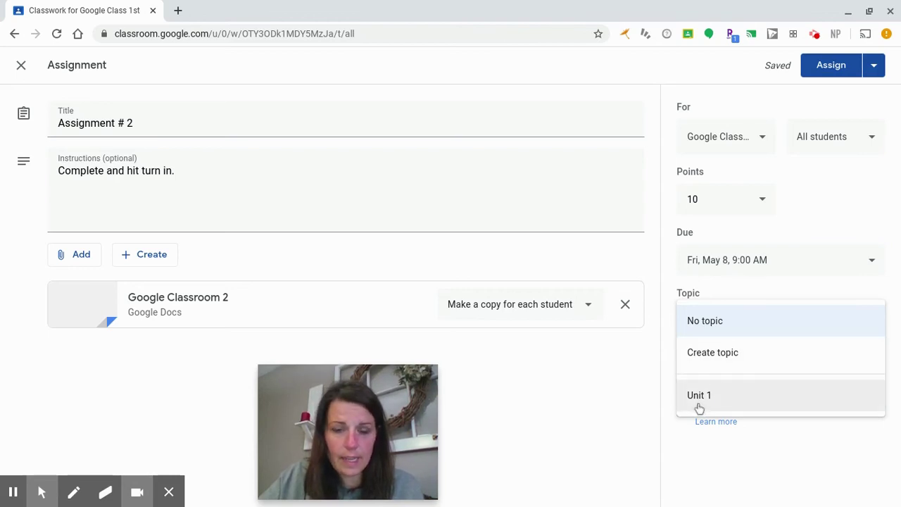
pyautogui.click(723, 362)
pyautogui.write('Unit 2')
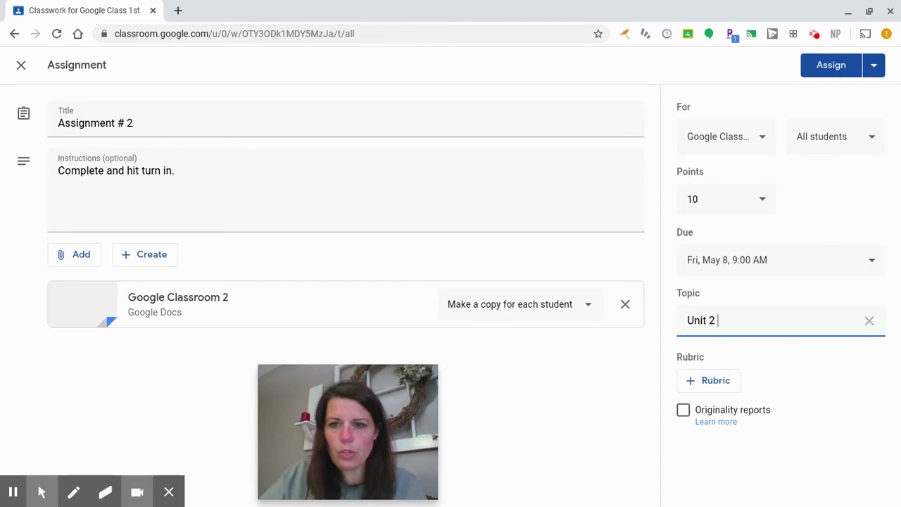
pyautogui.click(634, 380)
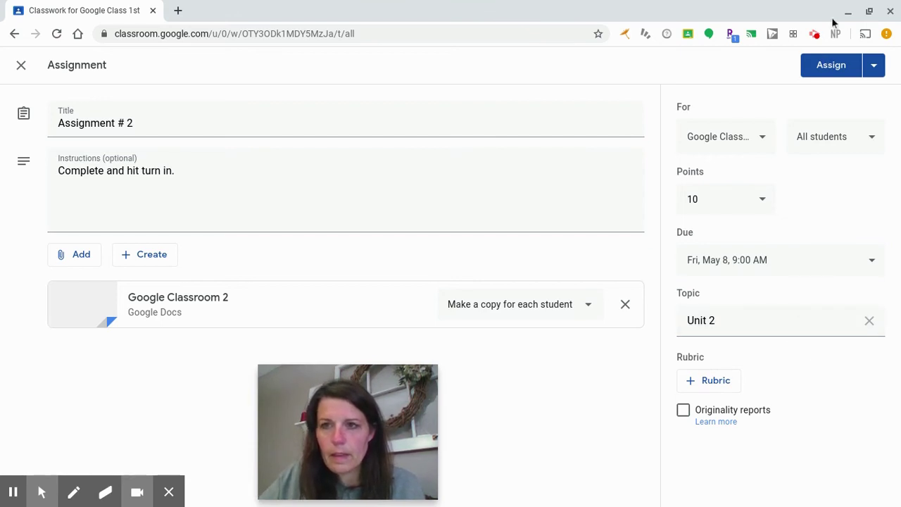
pyautogui.click(836, 66)
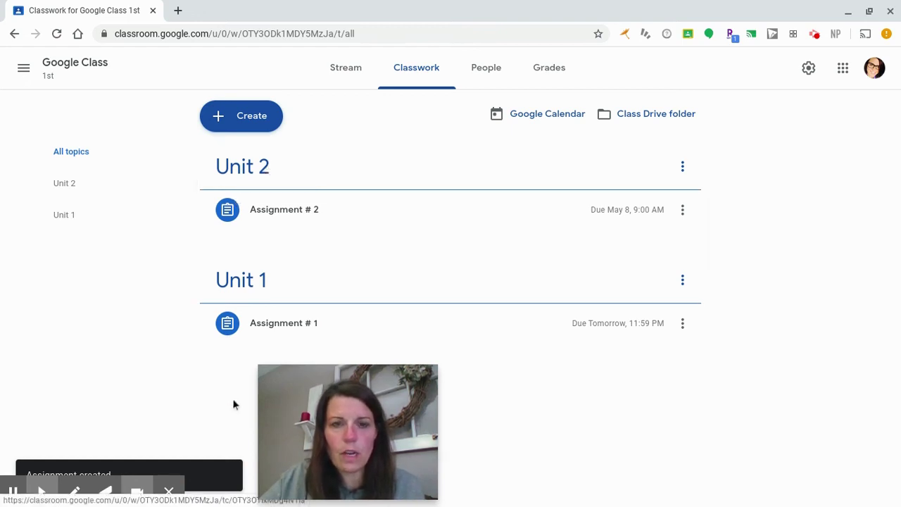
# - Review the posted assignments in the class stream and classwork, and open the overview of all classes
pyautogui.click(344, 66)
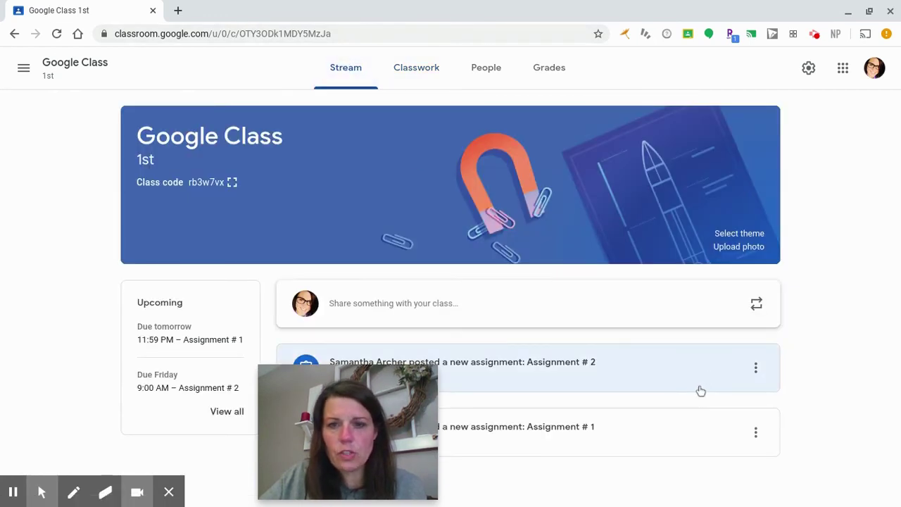
pyautogui.click(425, 71)
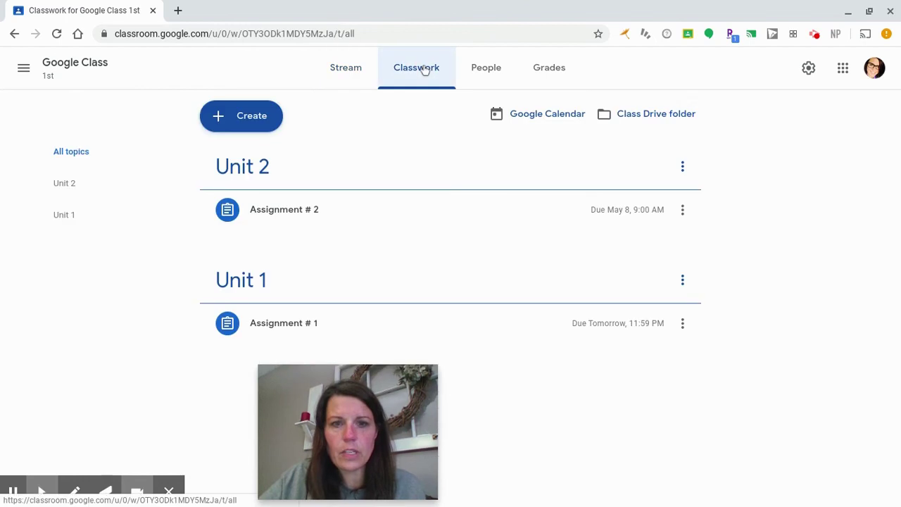
pyautogui.click(101, 65)
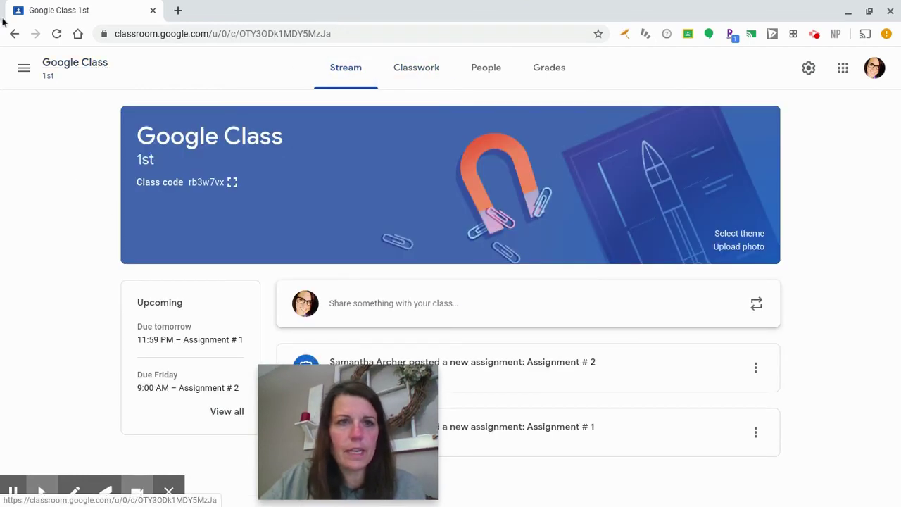
pyautogui.click(23, 68)
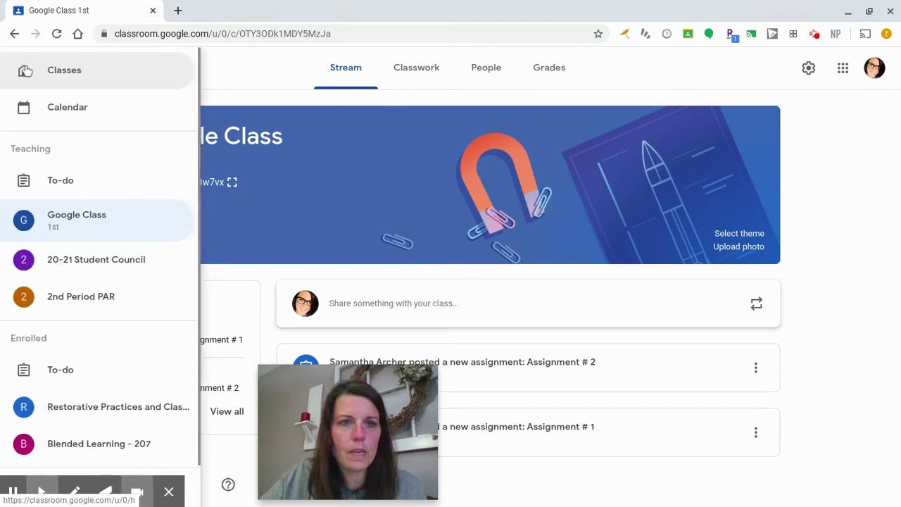
pyautogui.click(85, 224)
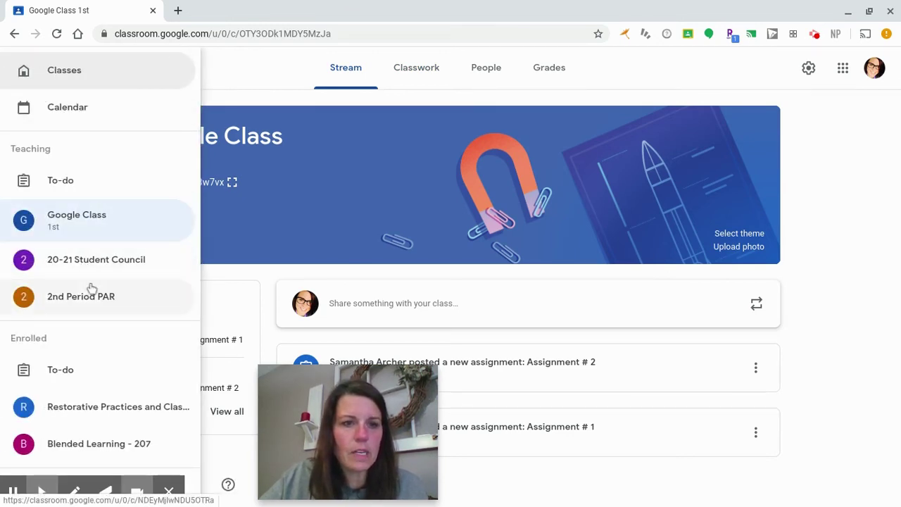
pyautogui.click(82, 76)
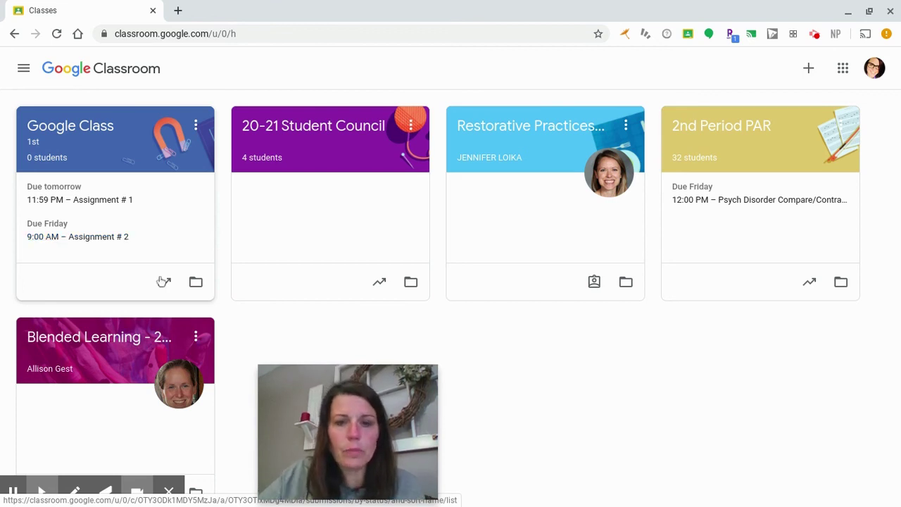
pyautogui.moveTo(338, 458)
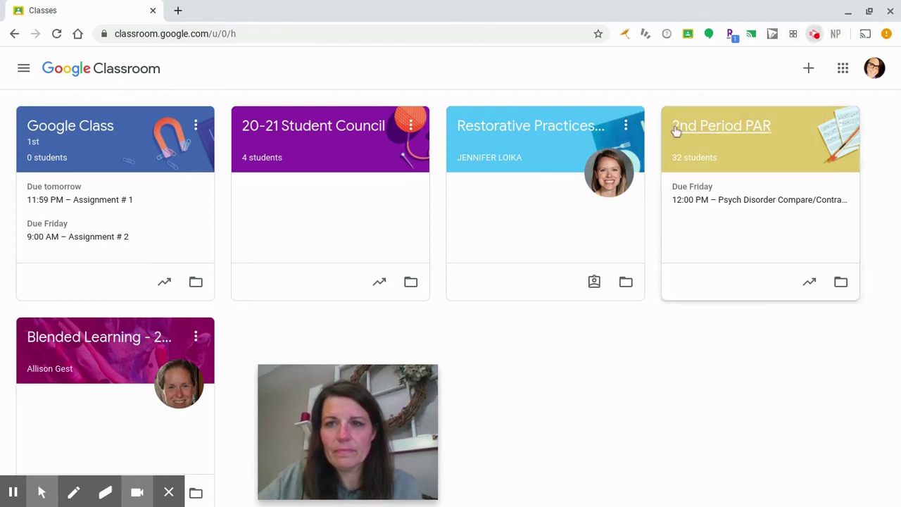
pyautogui.click(815, 35)
pyautogui.click(794, 173)
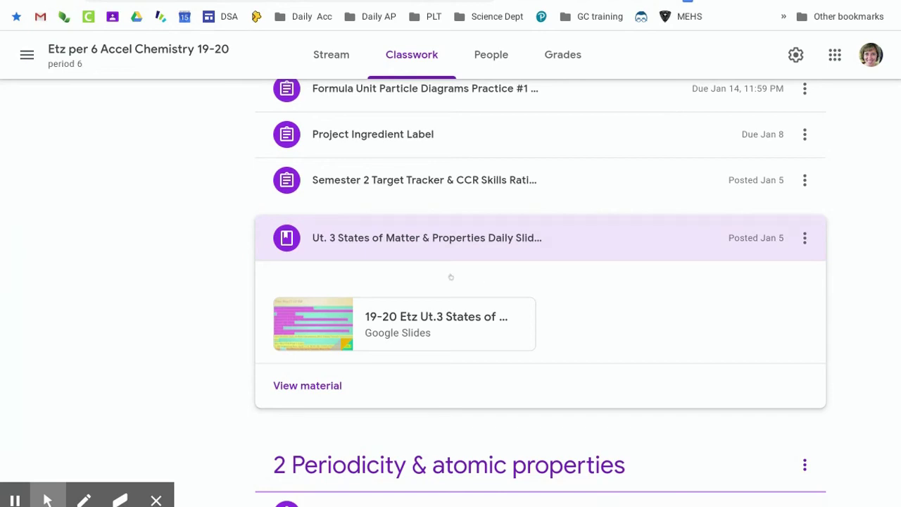
pyautogui.scroll(2, 414, 261)
pyautogui.scroll(-1, 414, 261)
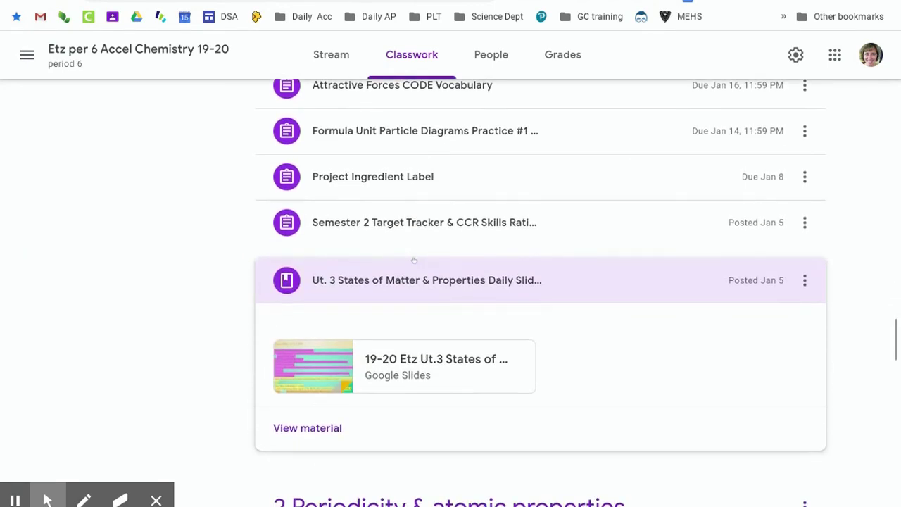